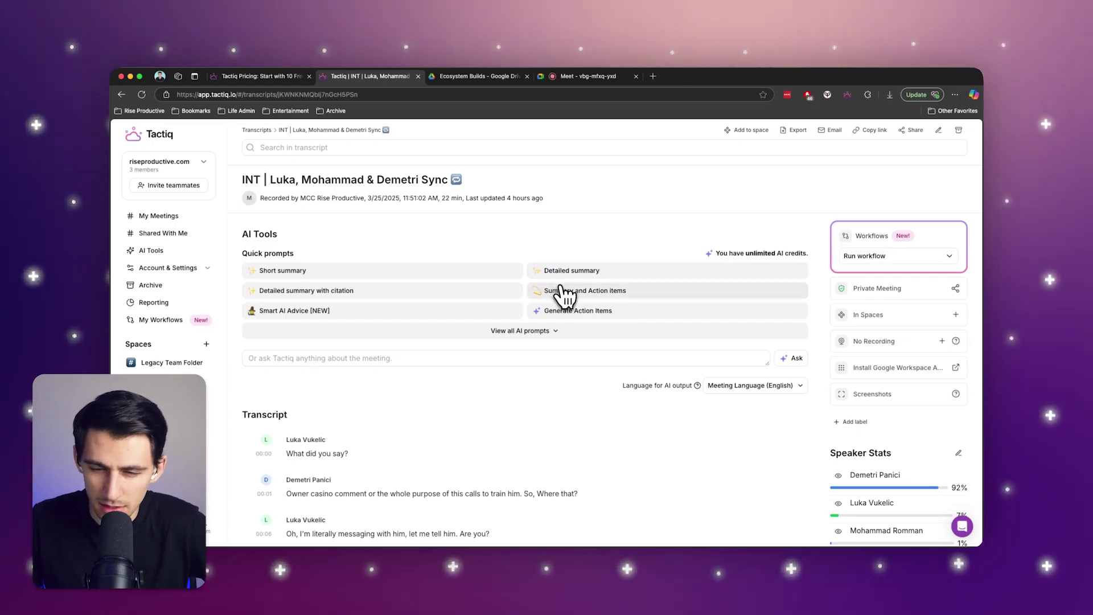
- Generate a Detailed summary and a Generate Action Items result for the open meeting transcript
left_click(562, 272)
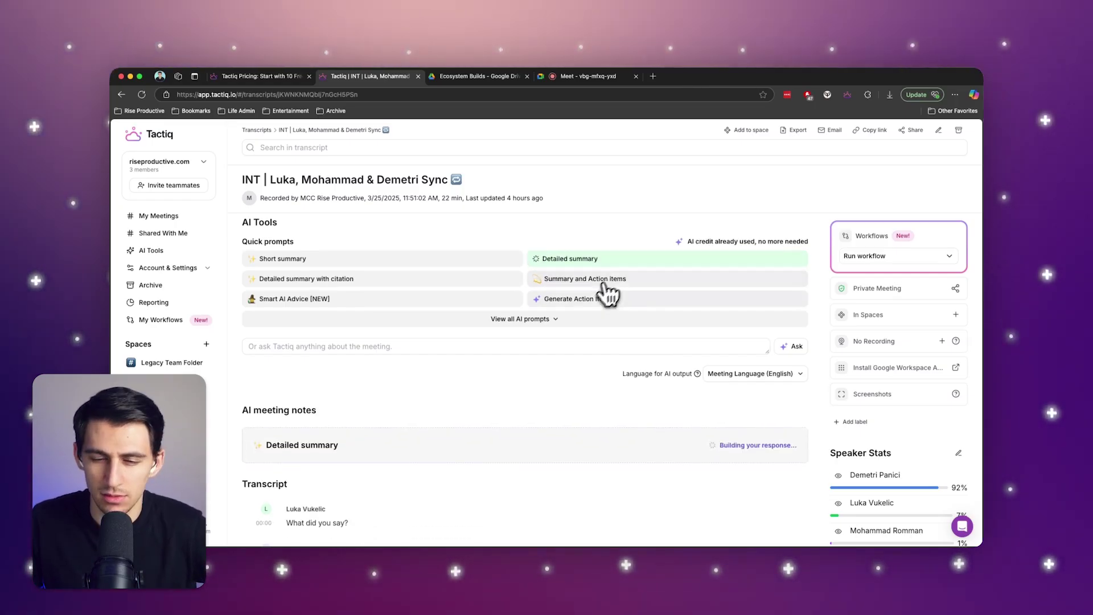
left_click(586, 299)
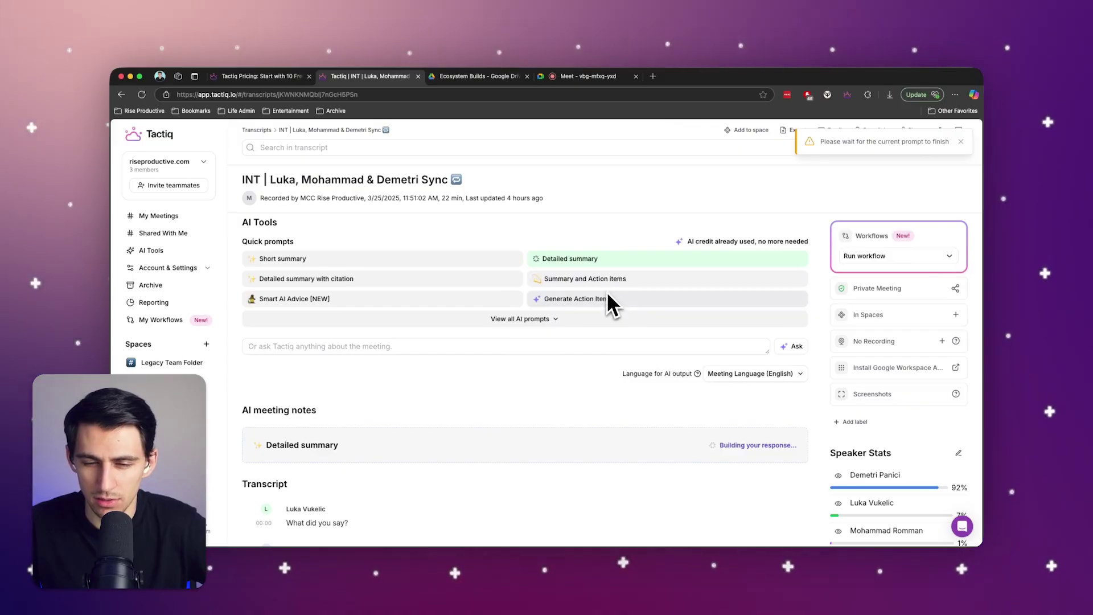
scroll(546, 308, "up", 5)
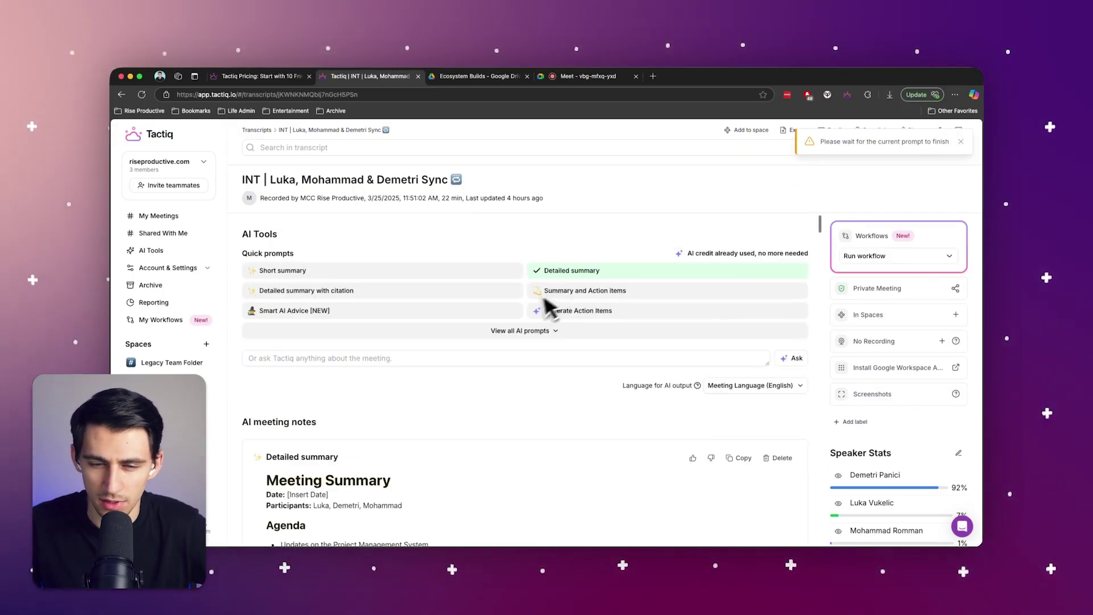
left_click(548, 312)
scroll(555, 307, "down", 4)
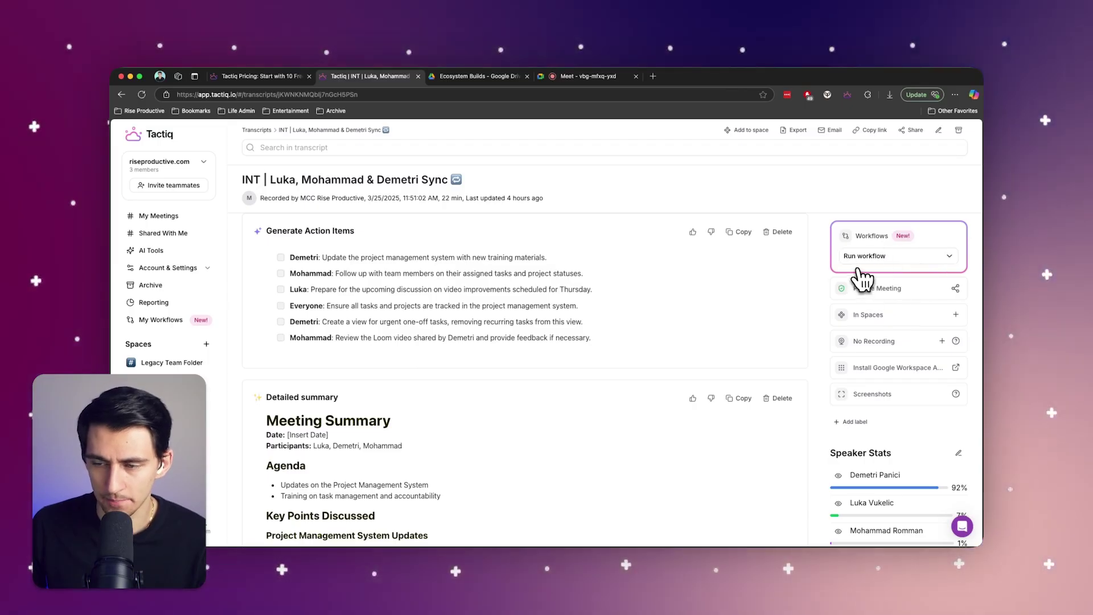
- Open the "Summarize Meeting and Add to Notion Database" workflow from the workflow list
left_click(910, 257)
left_click(173, 321)
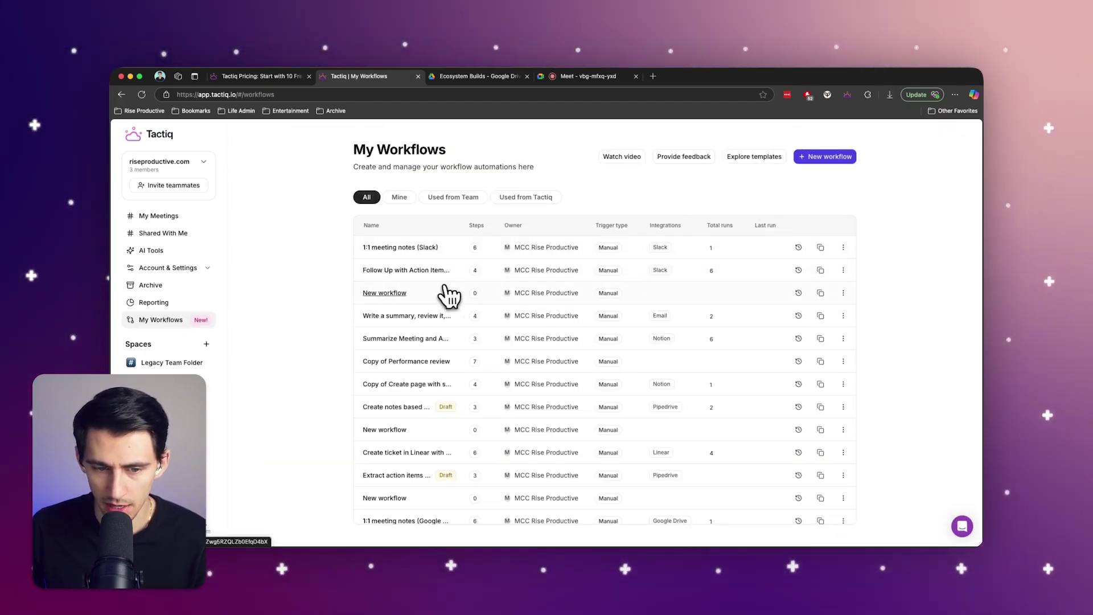
left_click(411, 406)
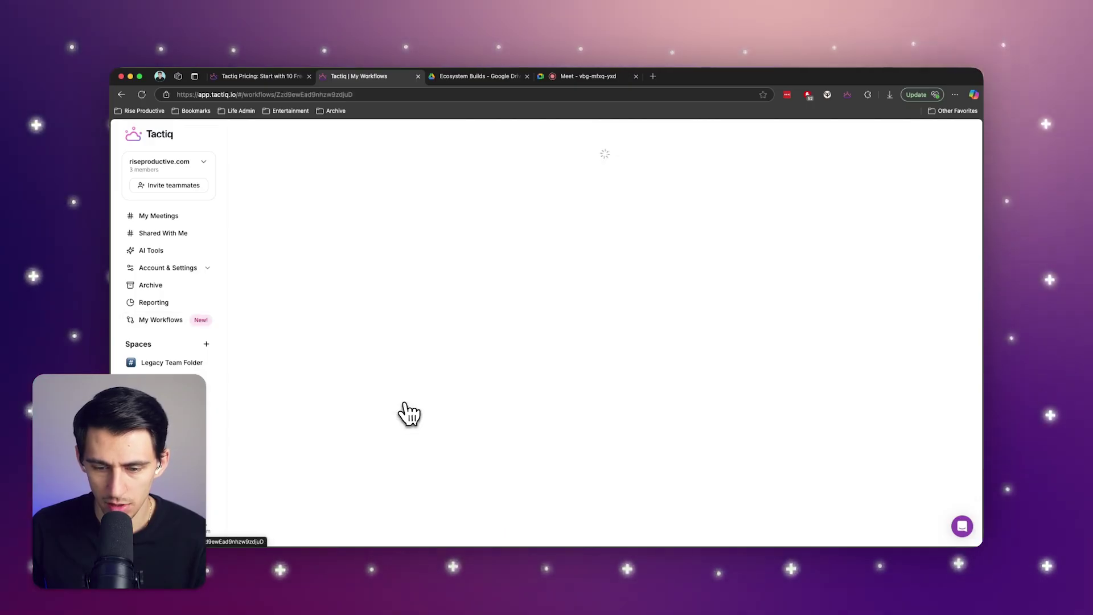
key("super+bracketleft")
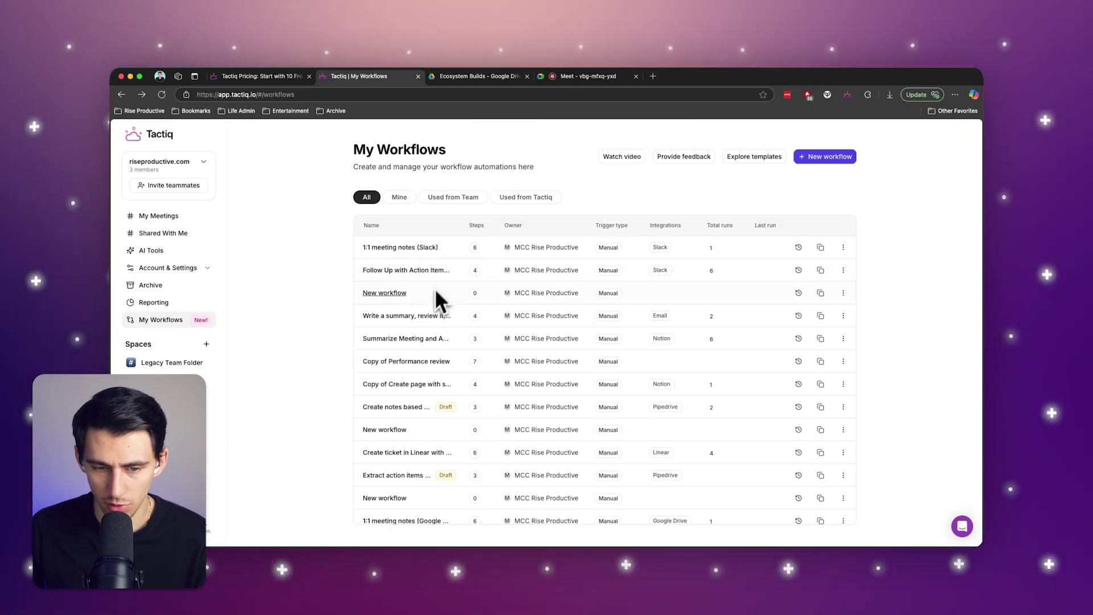
left_click(424, 339)
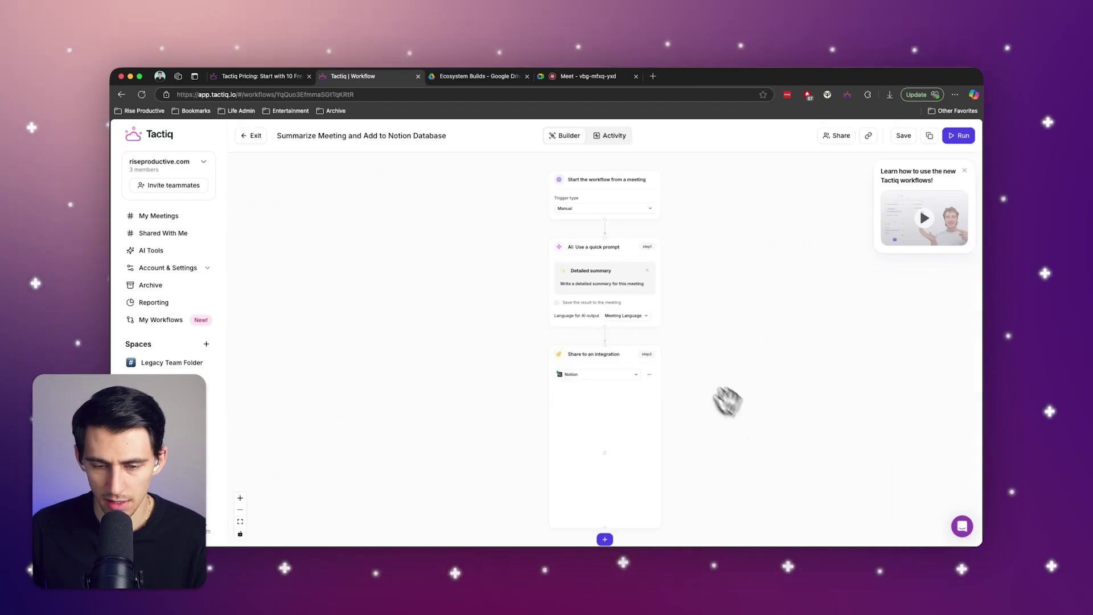
- Review the workflow's trigger, its Detailed summary prompt and the fields of its Notion integration step
scroll(725, 330, "down", 2)
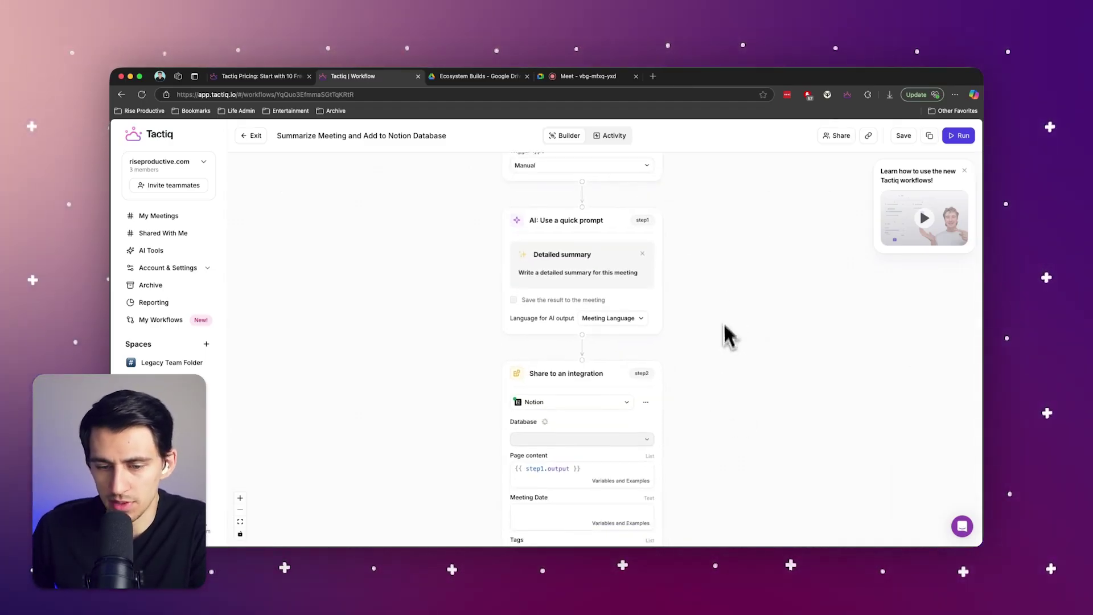
scroll(677, 353, "down", 2)
scroll(717, 402, "down", 3)
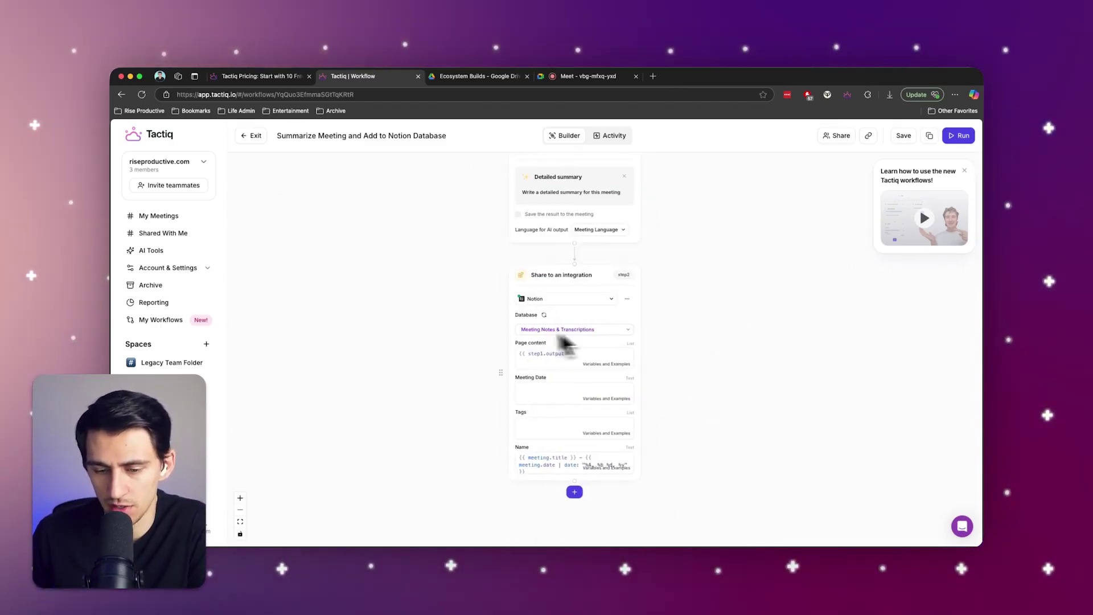
left_click_drag(676, 229, 671, 446)
scroll(600, 392, "down", 2)
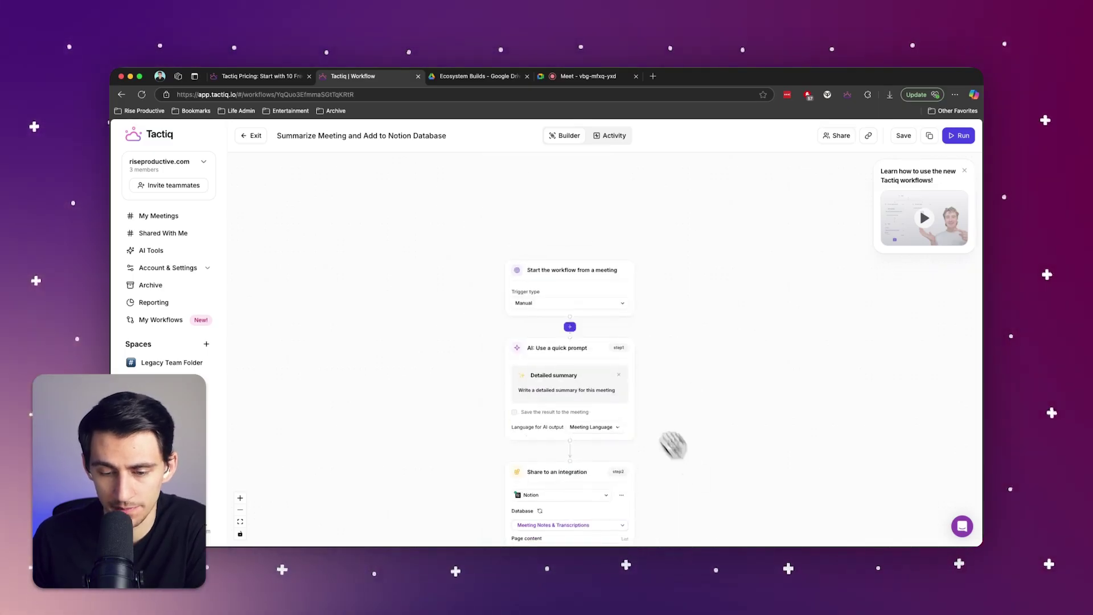
scroll(569, 433, "down", 3)
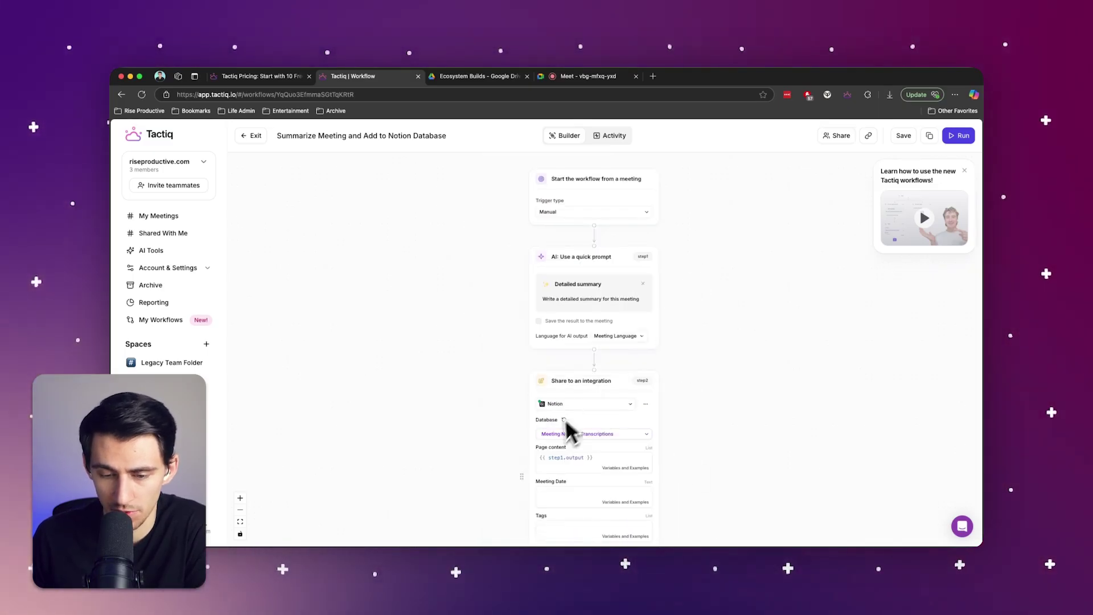
scroll(632, 452, "down", 5)
- Add a second Share to an integration step after the Notion step, check the available integrations and delete it
left_click(625, 453)
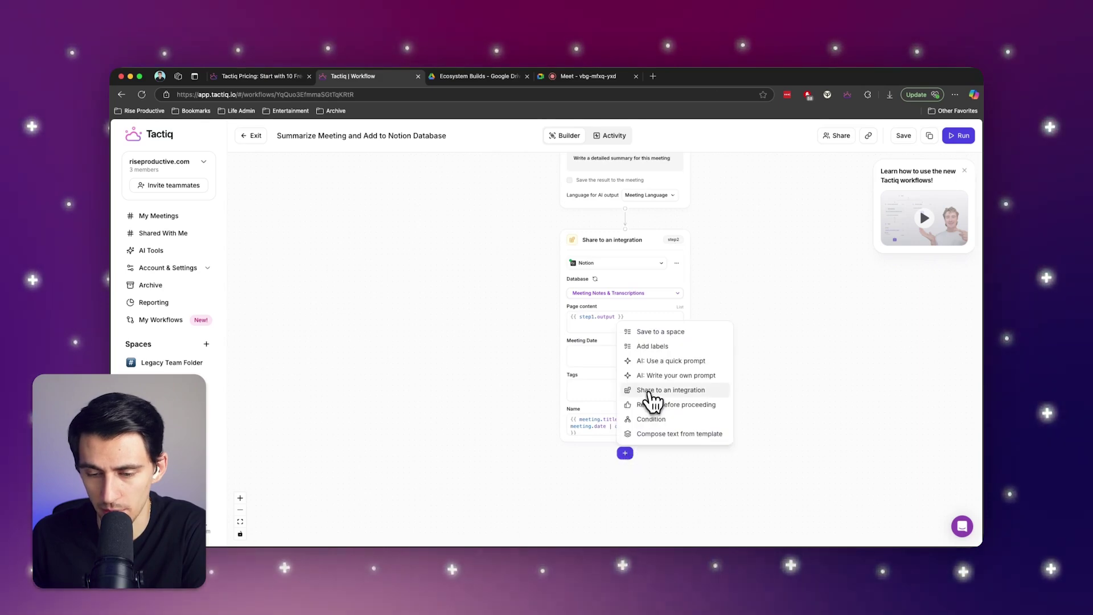
left_click(649, 391)
left_click(612, 395)
scroll(655, 484, "down", 1)
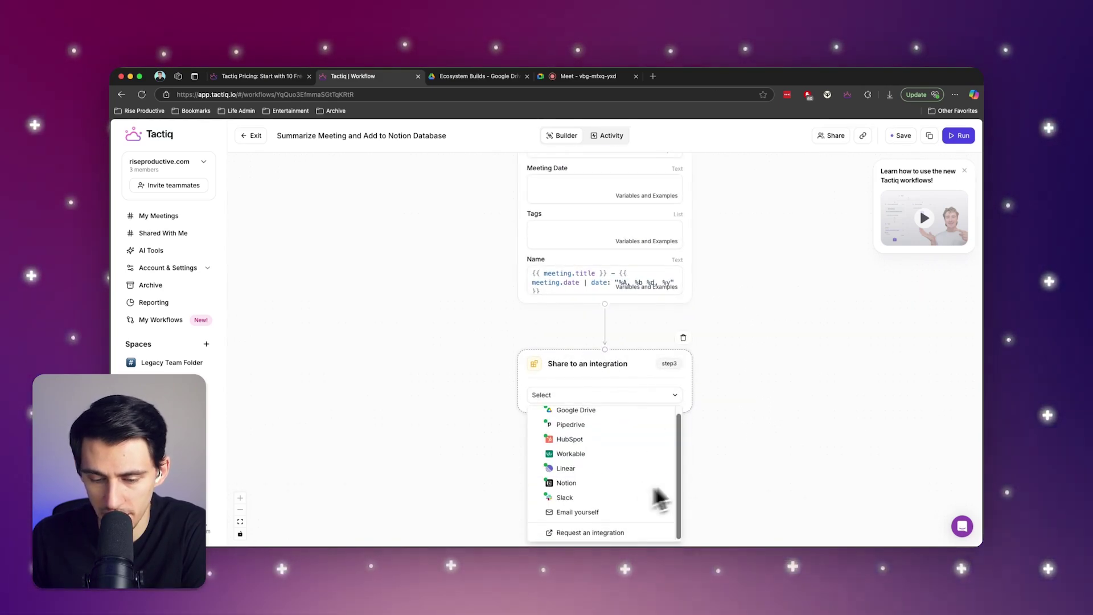
left_click(692, 373)
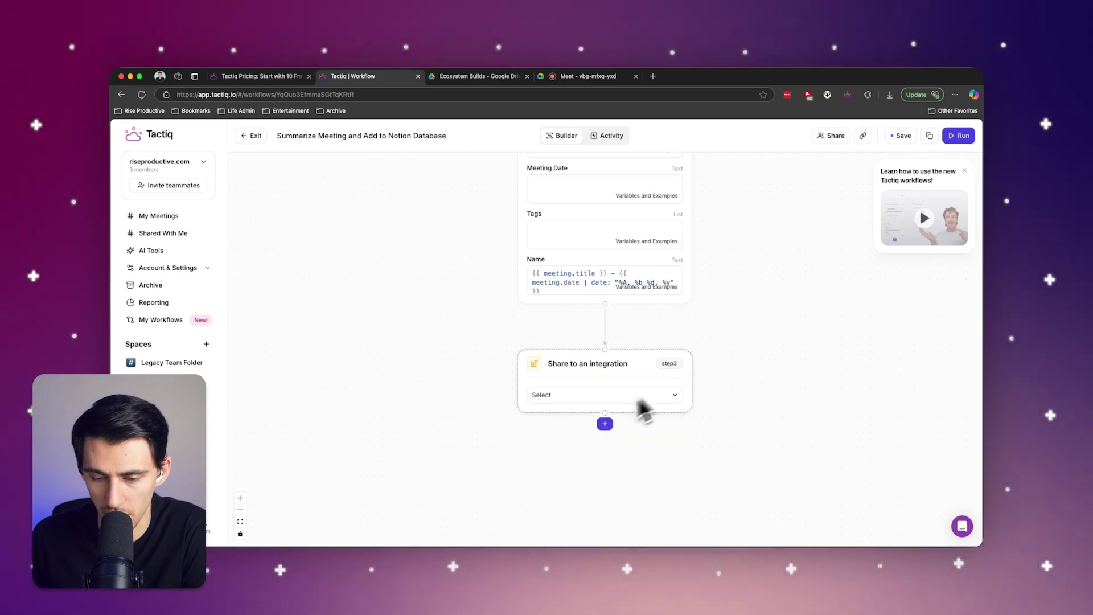
left_click(683, 337)
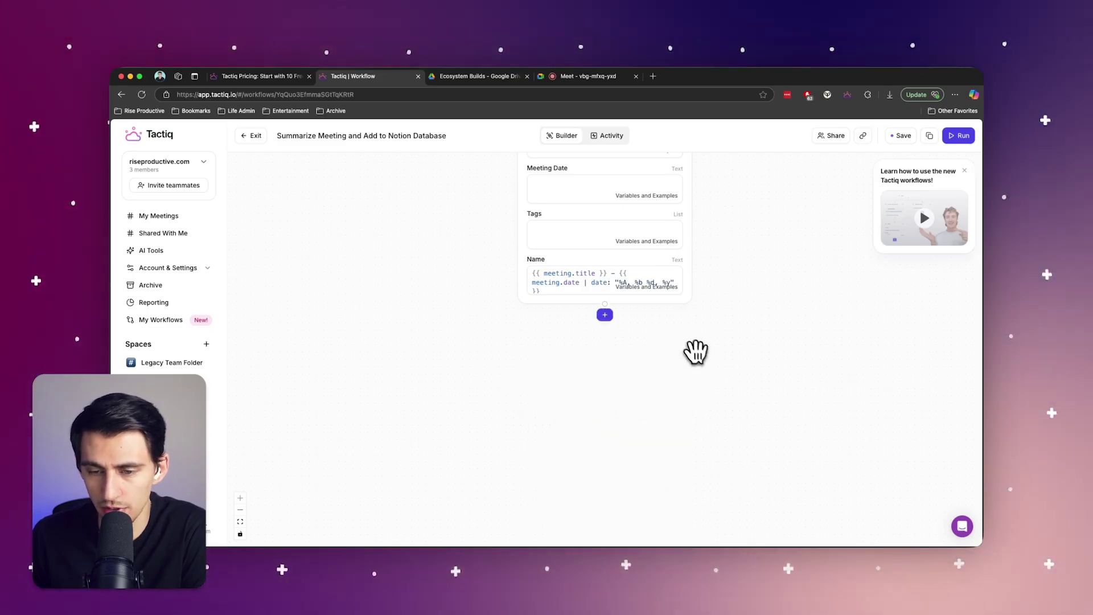
- Set the trigger type of the workflow's starting step to Automatic
scroll(728, 362, "up", 5)
scroll(711, 405, "up", 6)
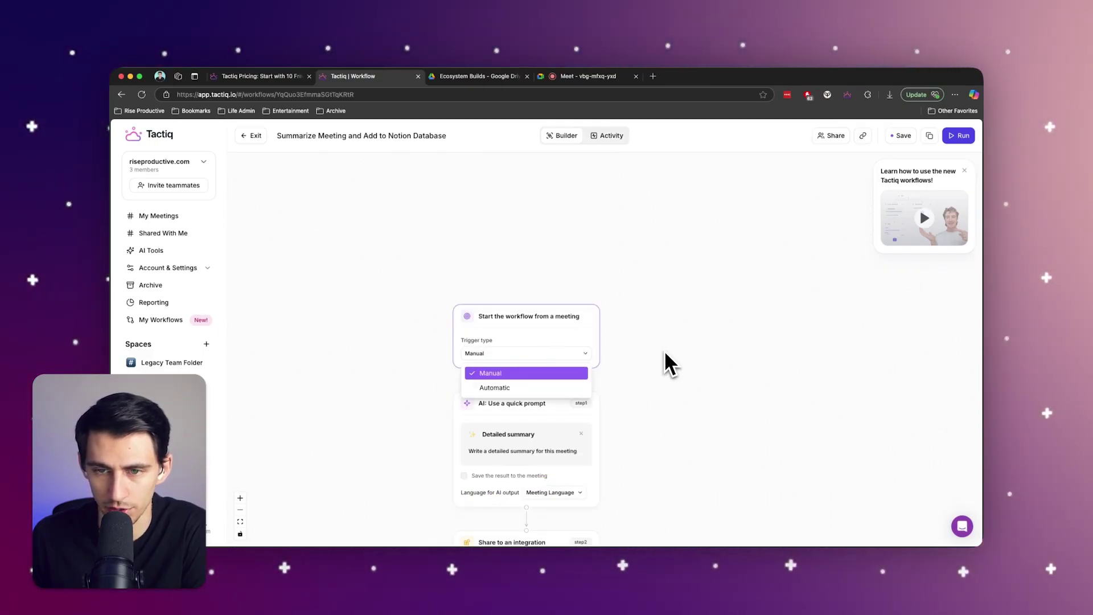
left_click(484, 387)
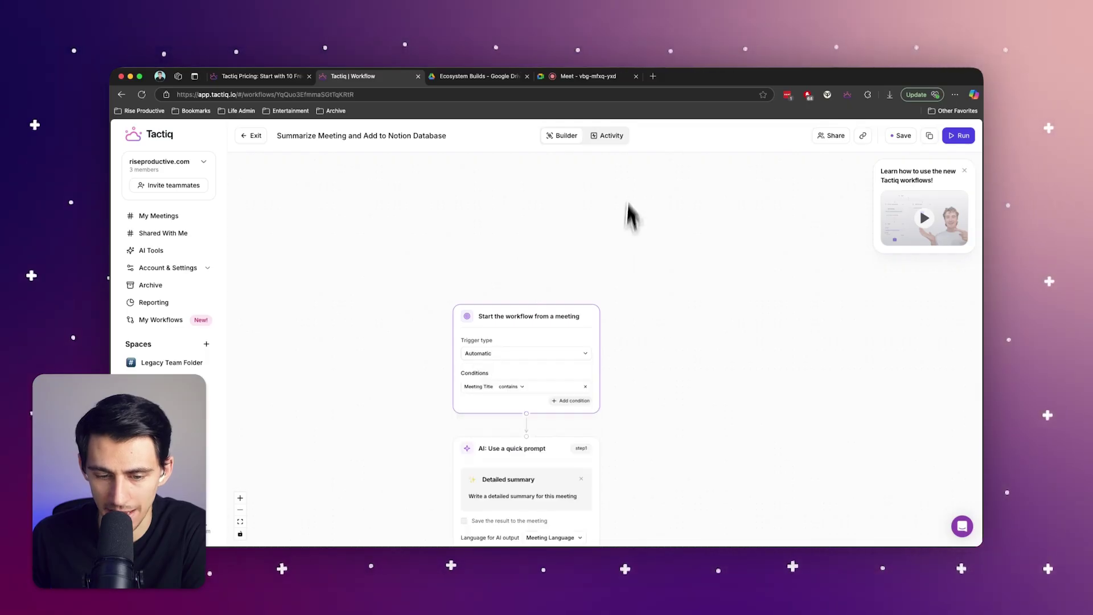
- Try a trigger condition requiring the Meeting Title to contain "INT"
left_click(508, 386)
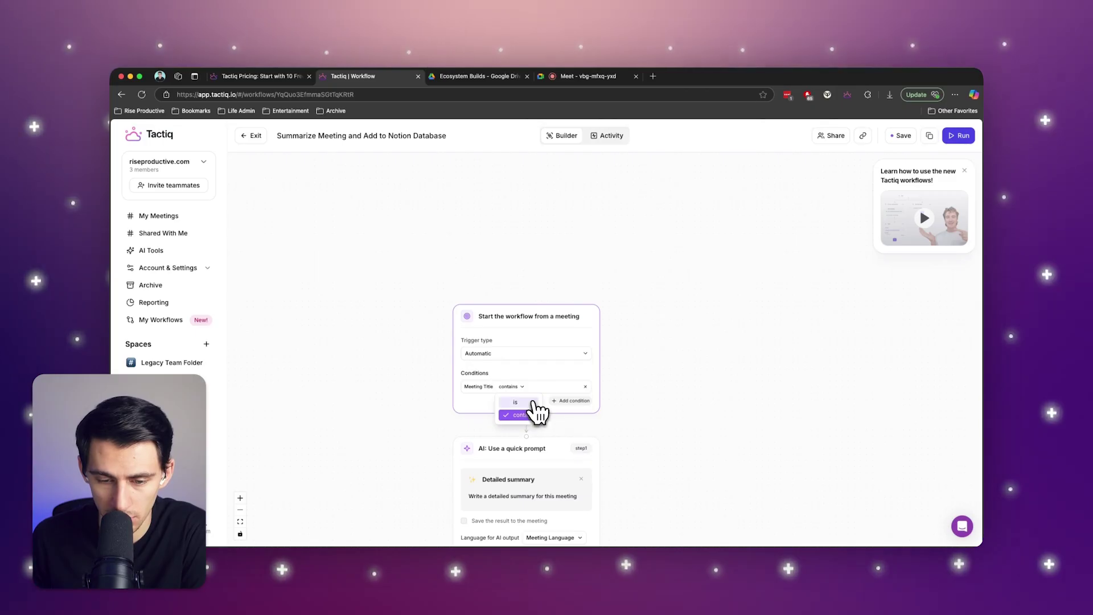
left_click(273, 358)
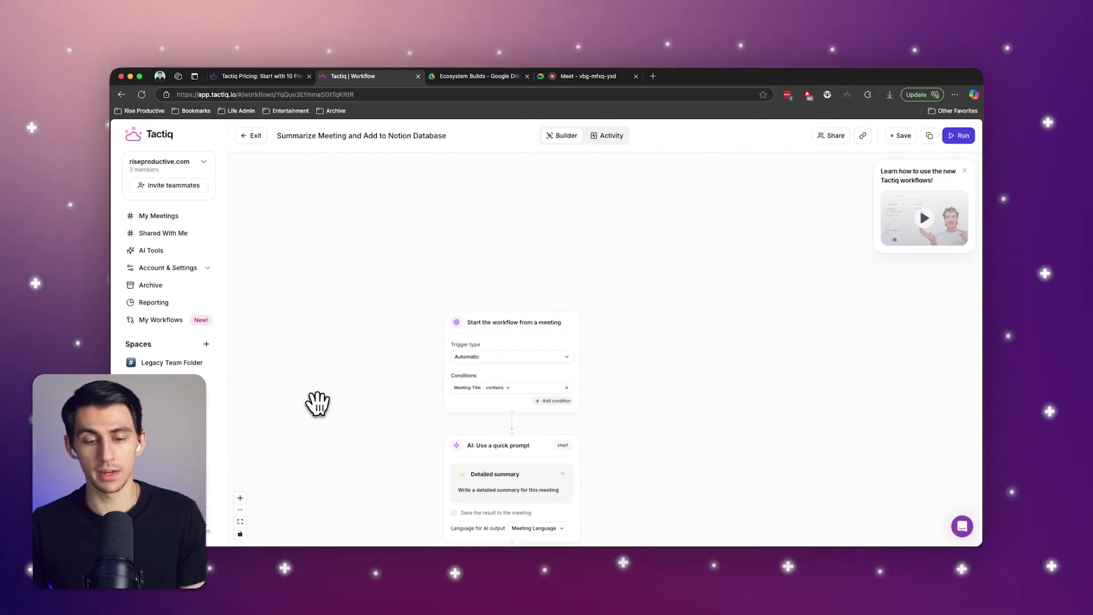
left_click_drag(317, 402, 367, 291)
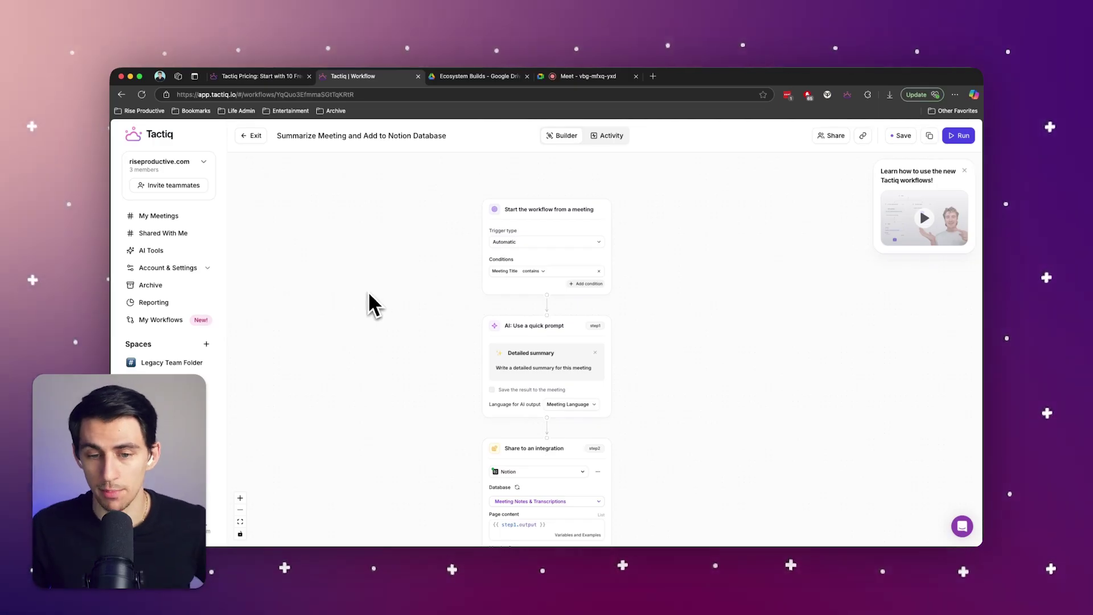
left_click(533, 271)
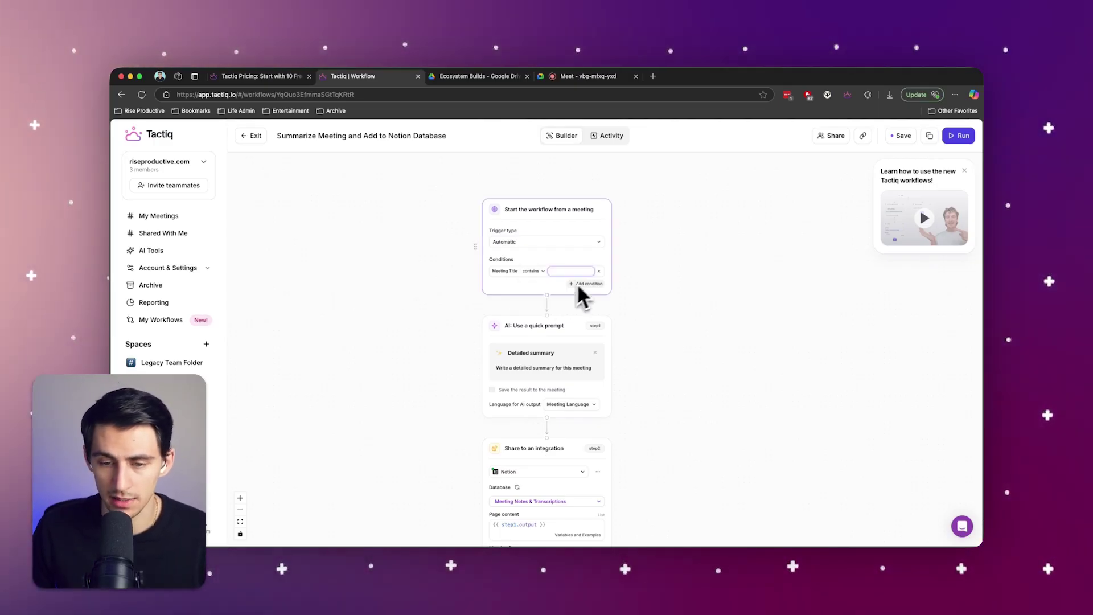
type("INT")
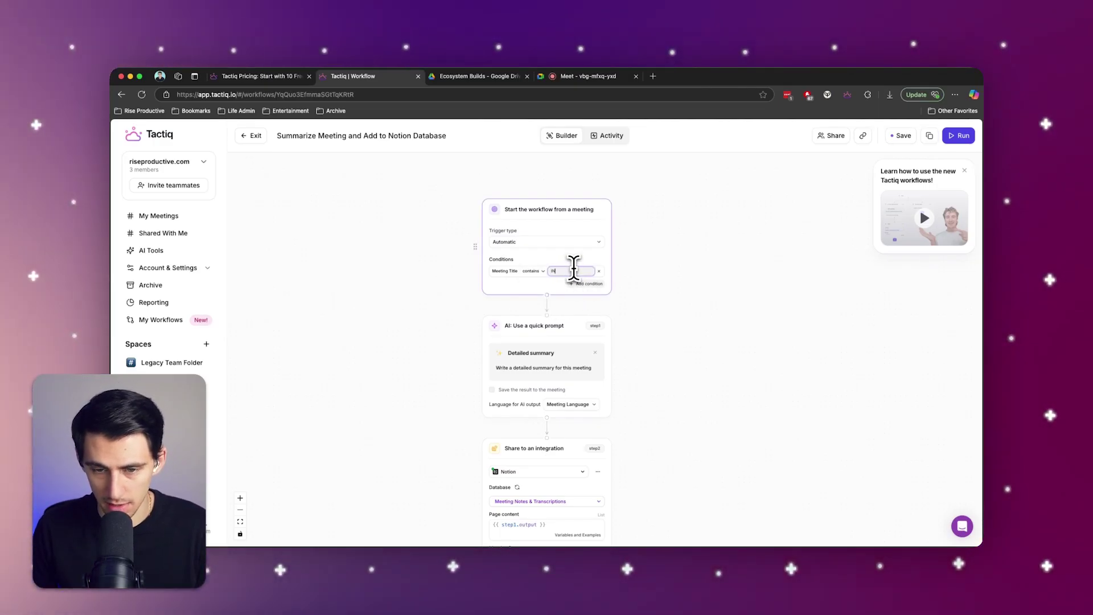
left_click(545, 272)
left_click(439, 263)
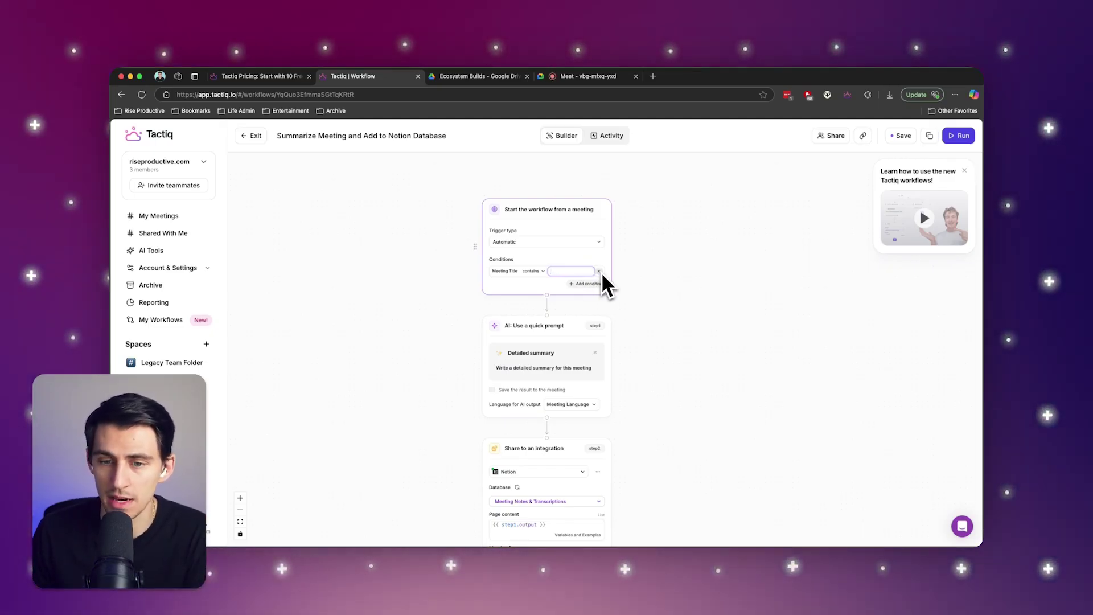
- Look over the whole workflow chain from the automatic trigger down to the Notion page fields
scroll(621, 265, "down", 1)
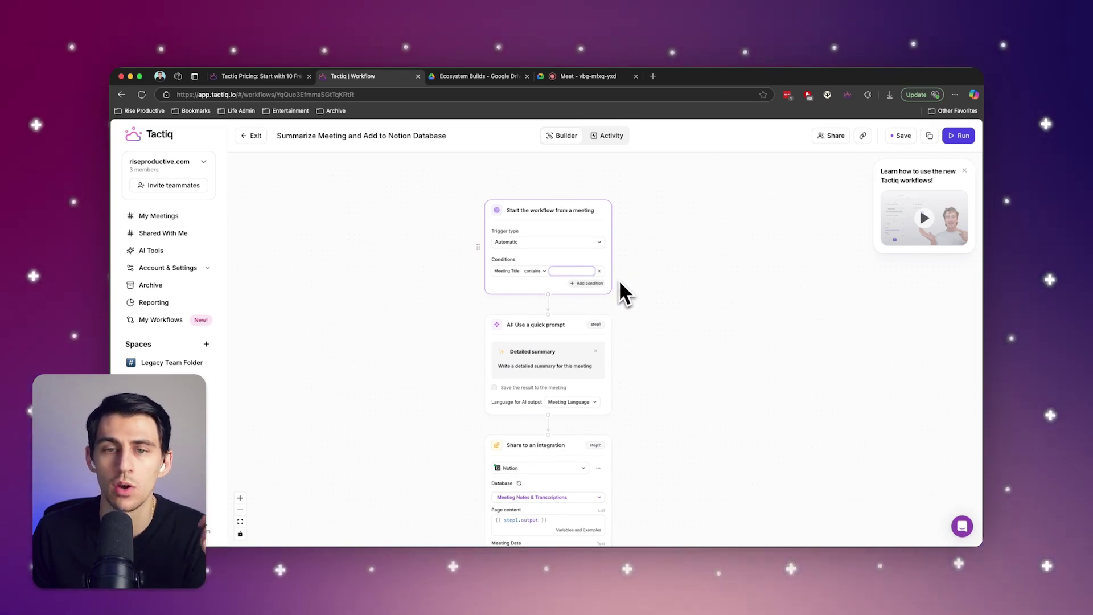
scroll(663, 334, "down", 3)
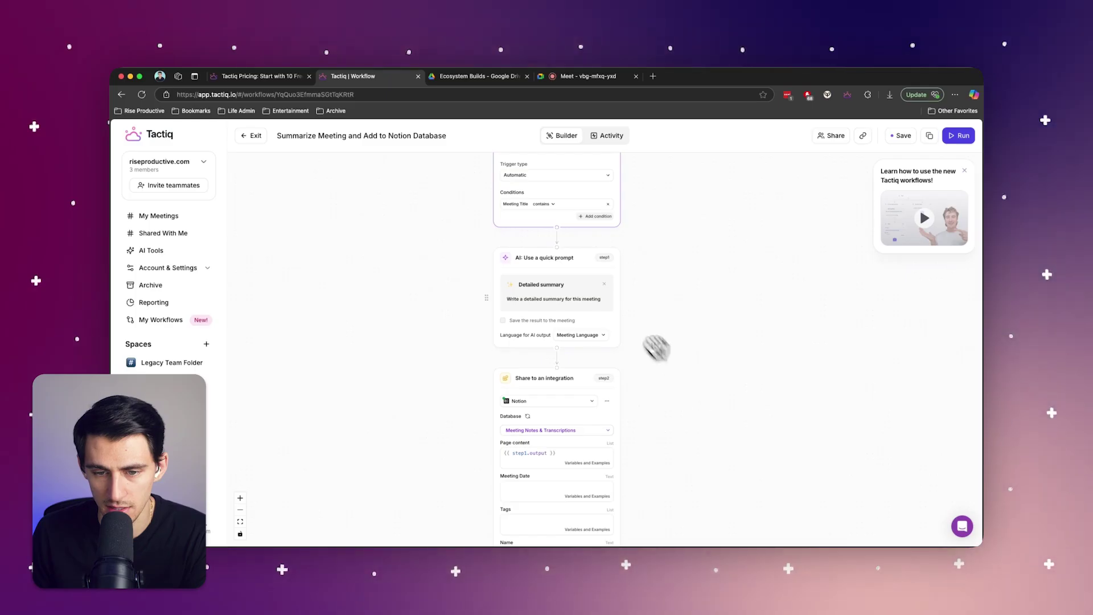
scroll(740, 296, "down", 9)
scroll(664, 287, "up", 8)
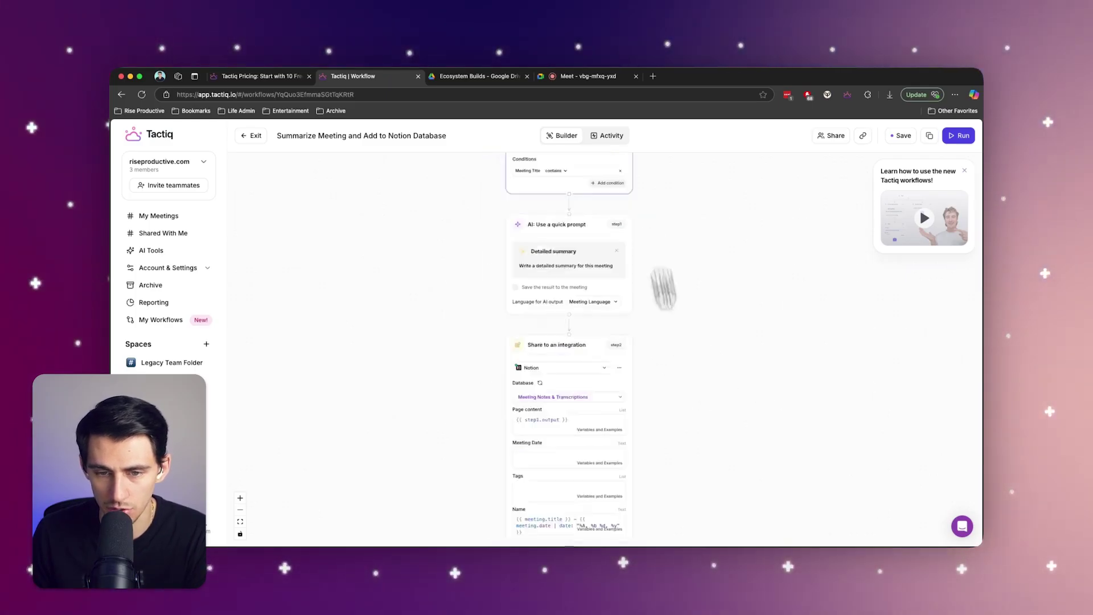
scroll(664, 287, "up", 3)
scroll(626, 325, "down", 7)
scroll(666, 316, "up", 7)
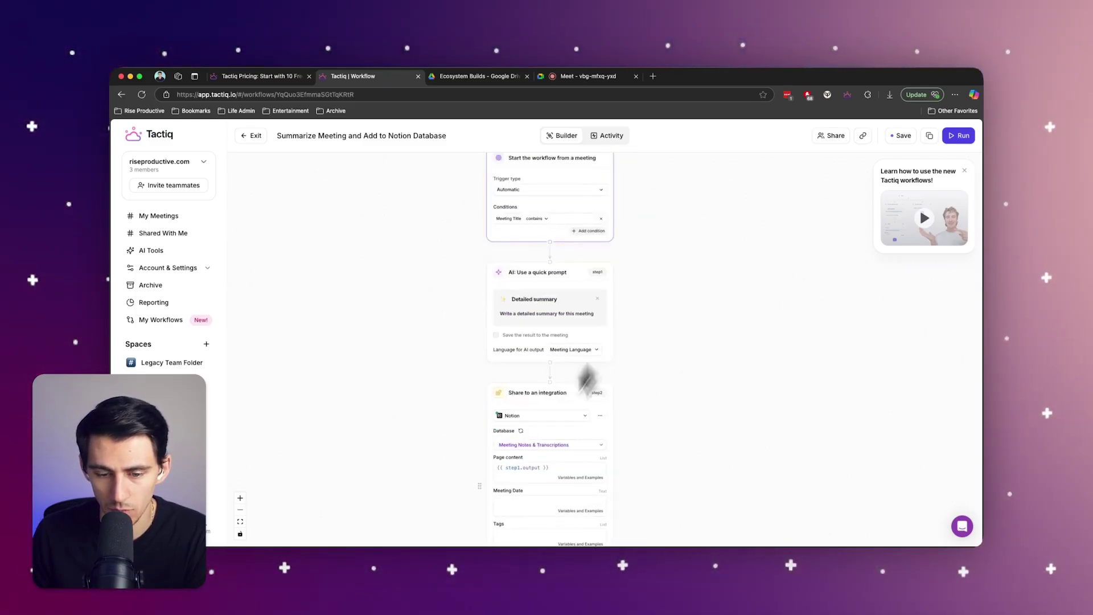
- Remove the Meeting Title condition from the automatic trigger and save the workflow
scroll(603, 370, "up", 6)
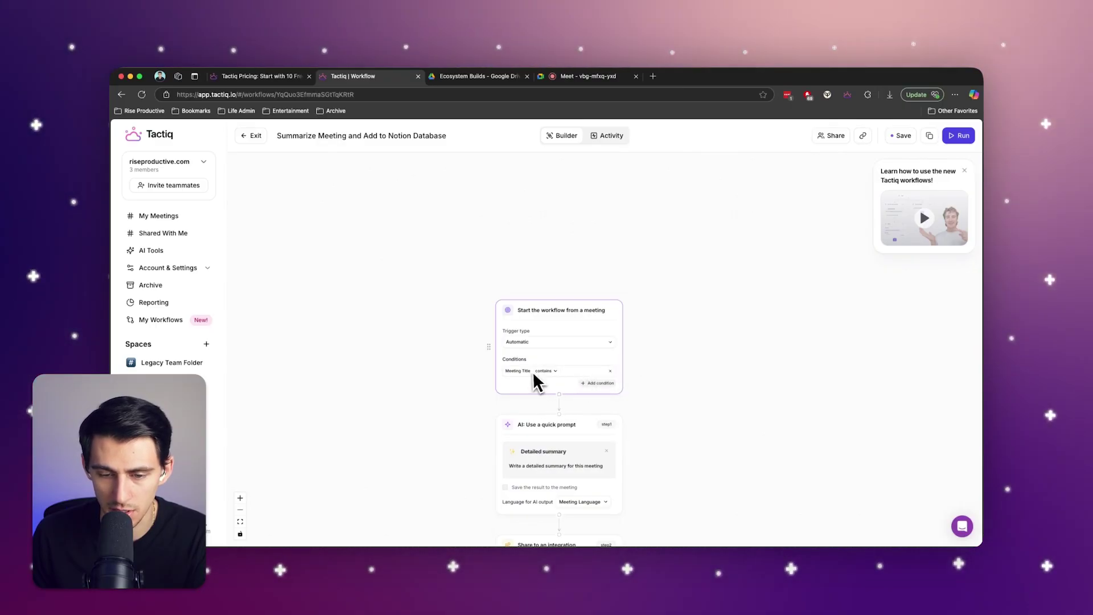
left_click(610, 371)
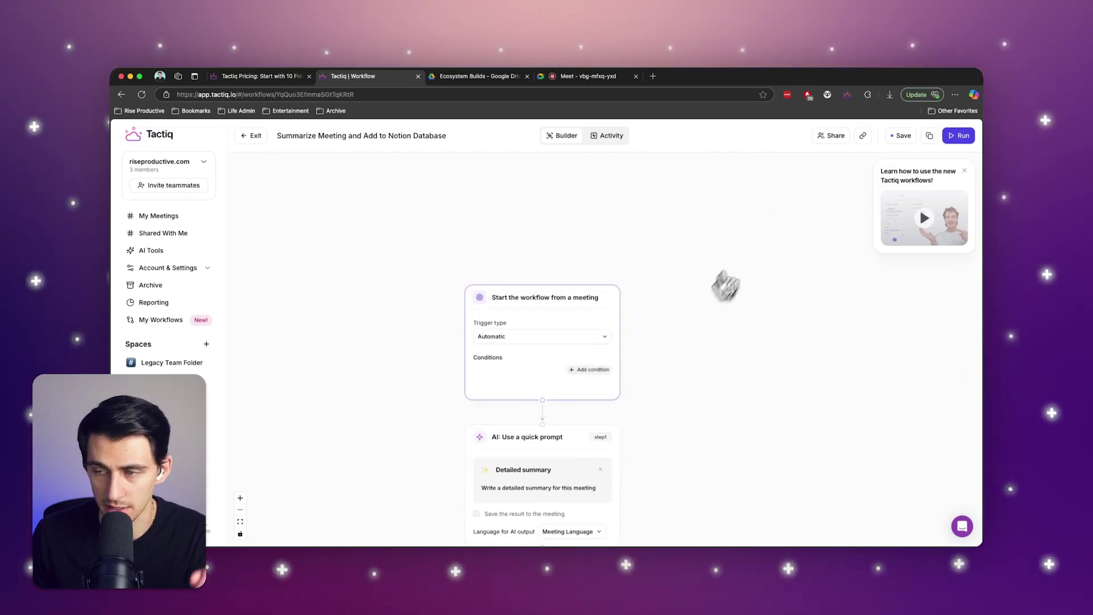
left_click(903, 137)
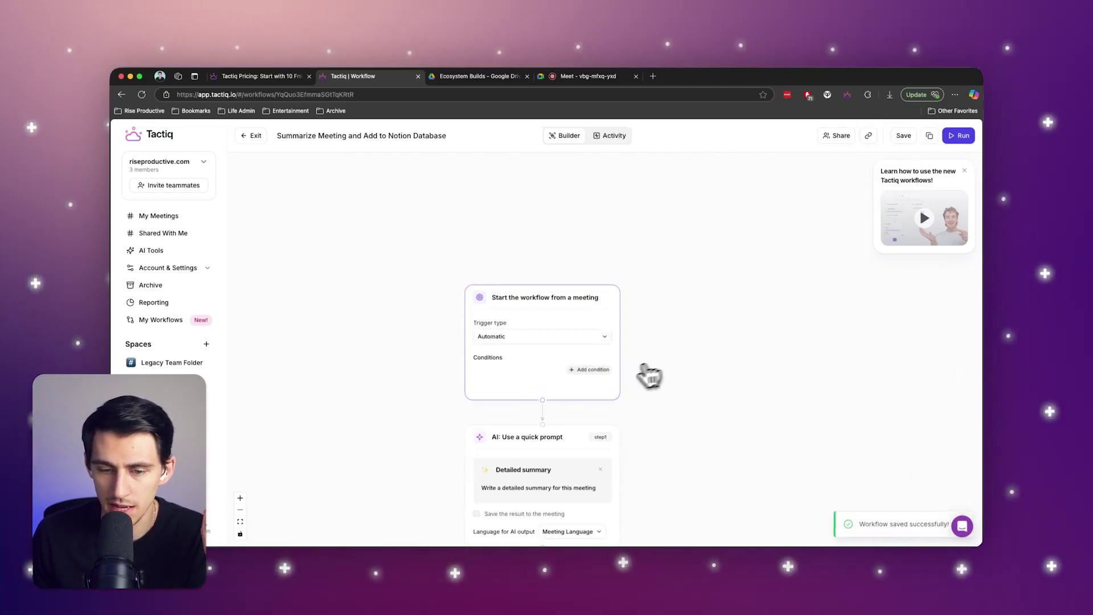
- Inspect the Notion step's integration choice, connection options and target database
scroll(722, 285, "down", 1)
left_click_drag(697, 310, 712, 358)
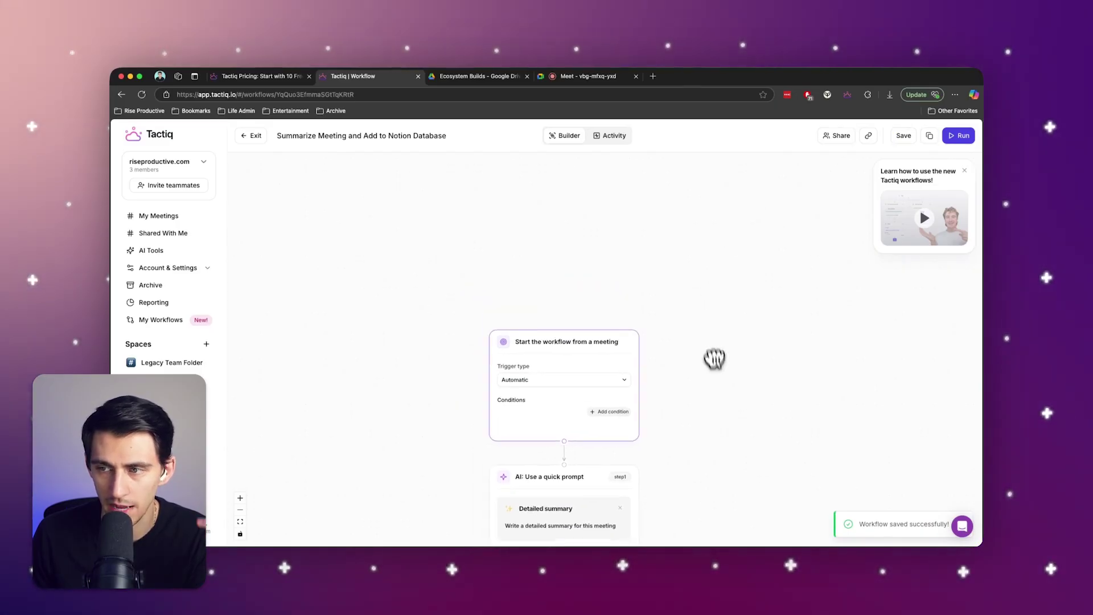
scroll(729, 321, "down", 2)
left_click(597, 75)
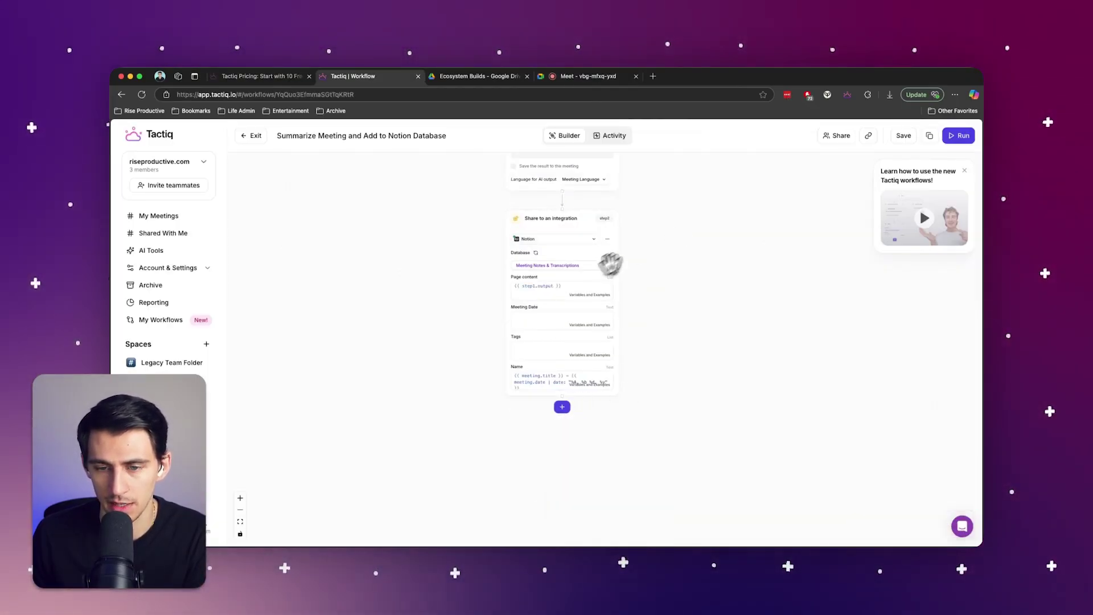
left_click(569, 239)
left_click(594, 237)
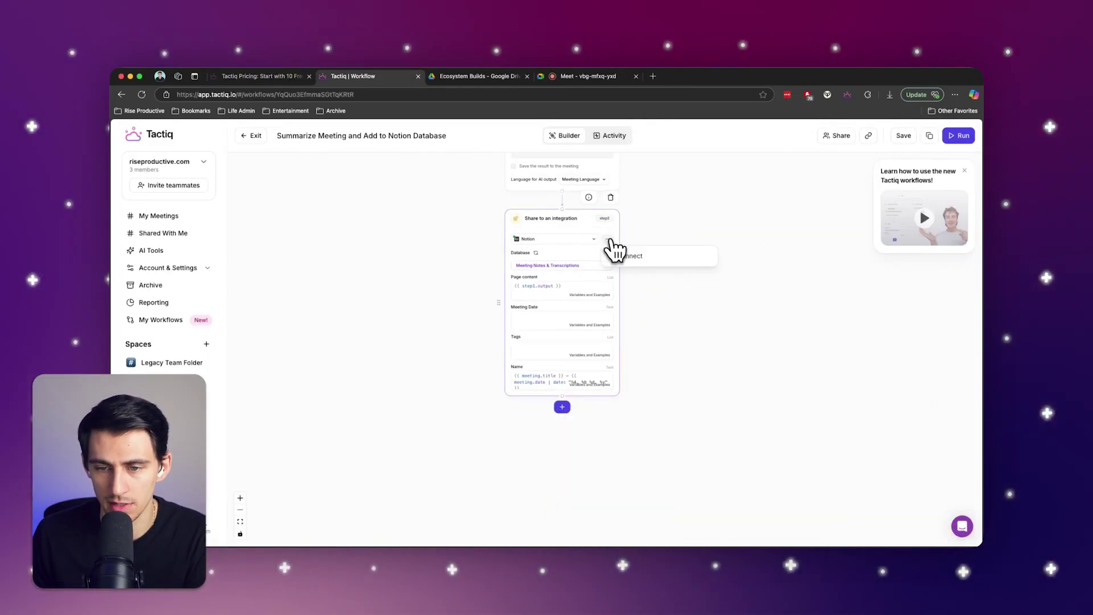
left_click(592, 267)
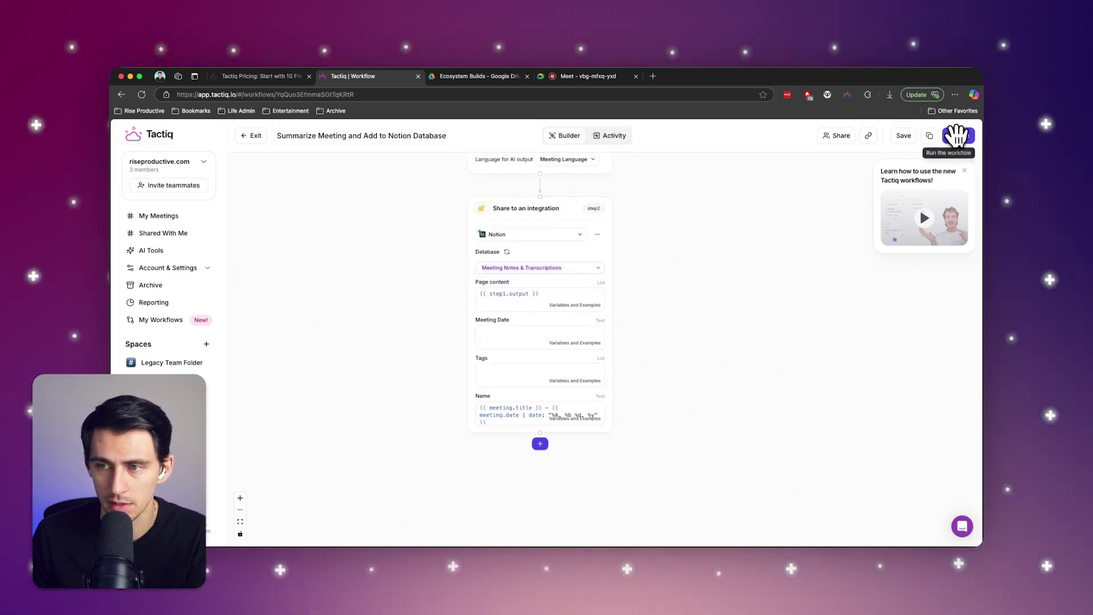
- Exit the workflow editor, switch to the Google Meet call and leave the call
left_click(251, 136)
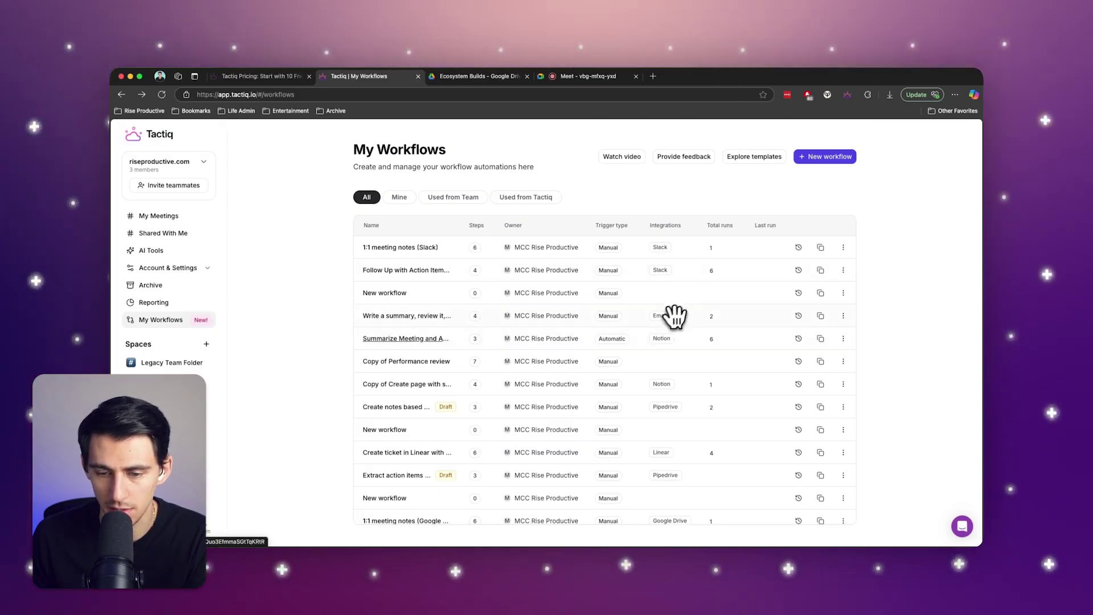
left_click(606, 76)
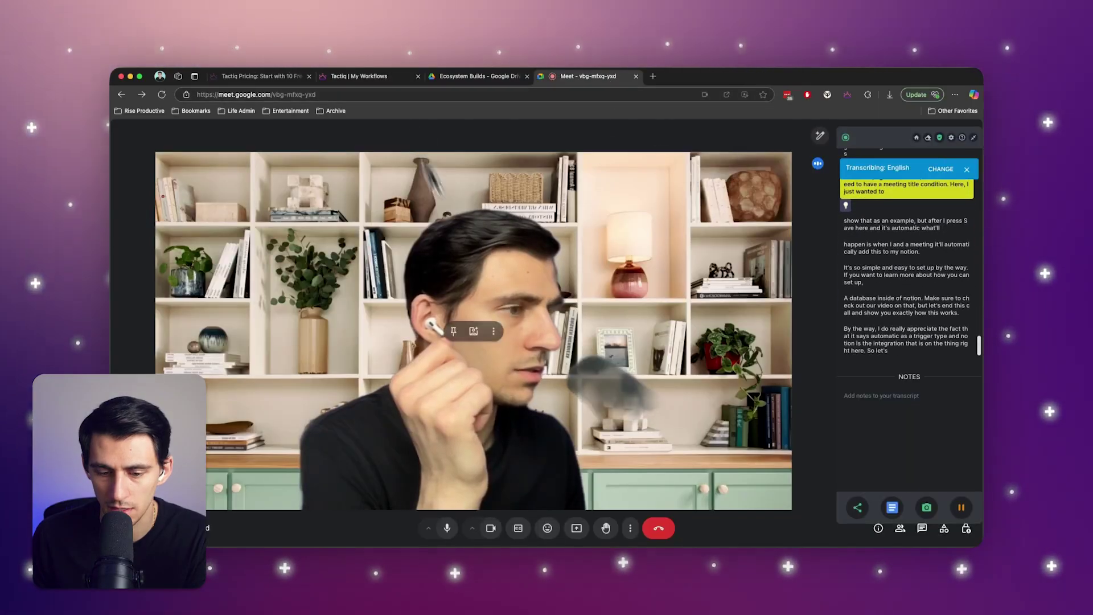
left_click(659, 526)
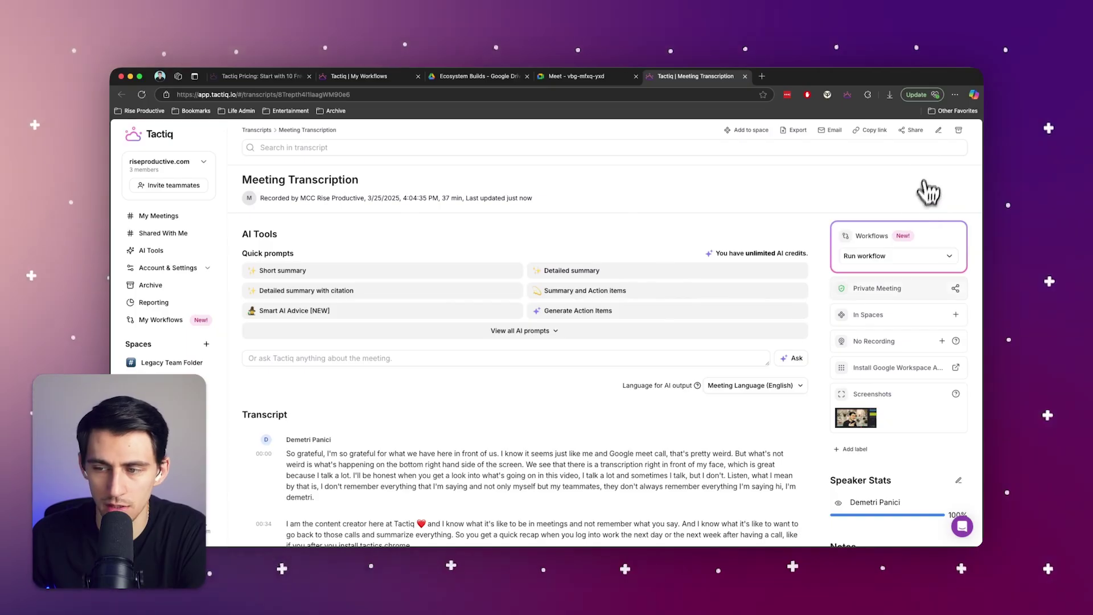
- Check the run history of the "Summarize Meeting and Add to Notion Database" workflow and open the meeting behind a recent run
left_click(359, 76)
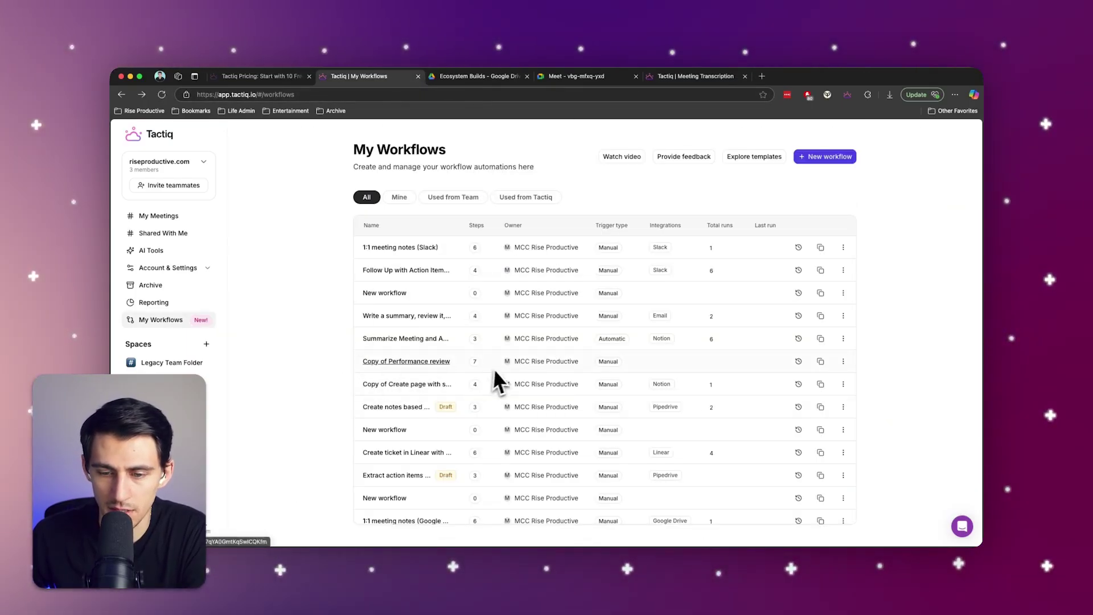
left_click(797, 339)
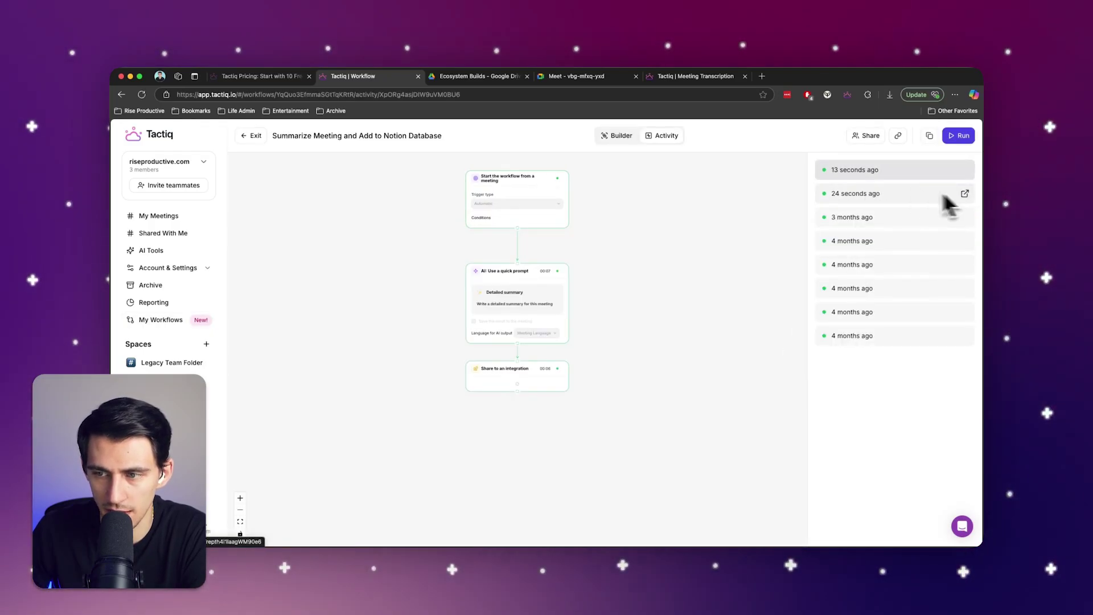
left_click(964, 195)
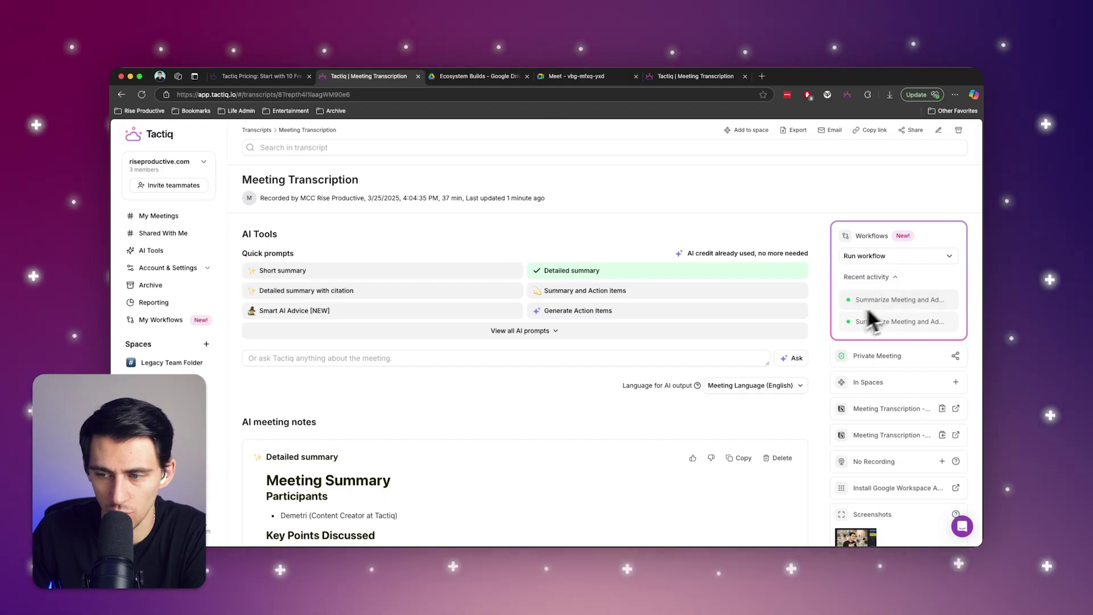
- Read through the detailed summary in the meeting's AI notes, from participants and key points to the action items
scroll(392, 375, "down", 5)
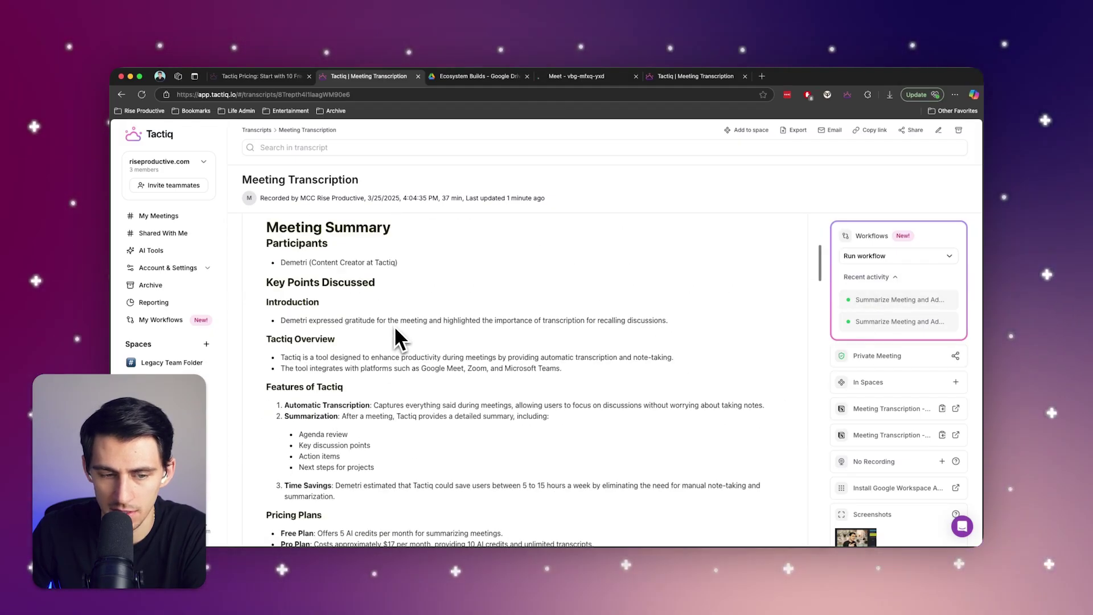
scroll(379, 273, "up", 1)
scroll(464, 313, "down", 2)
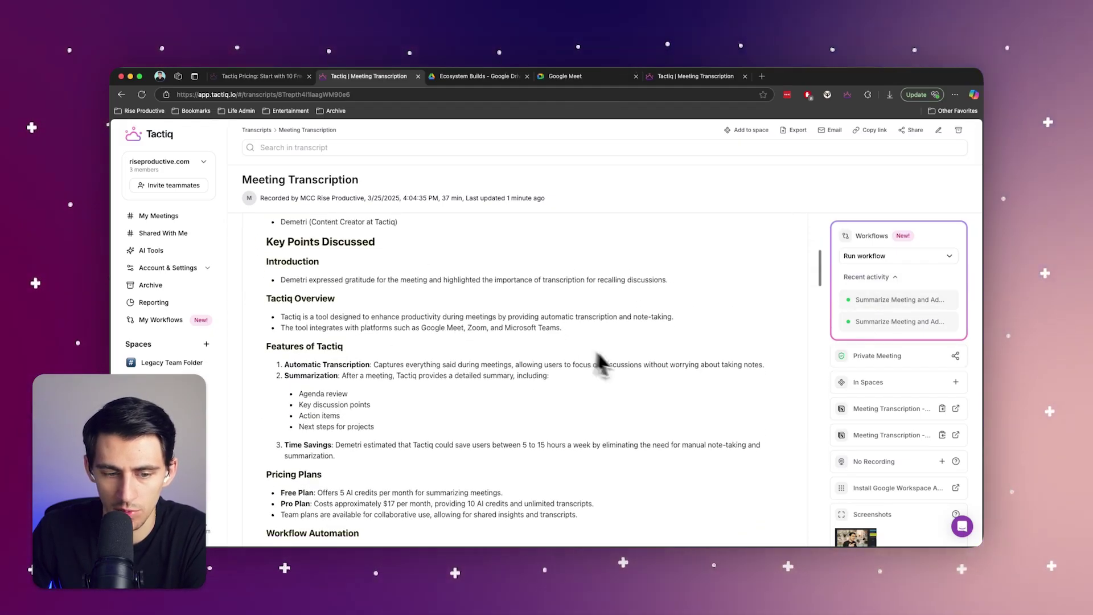
scroll(619, 366, "down", 5)
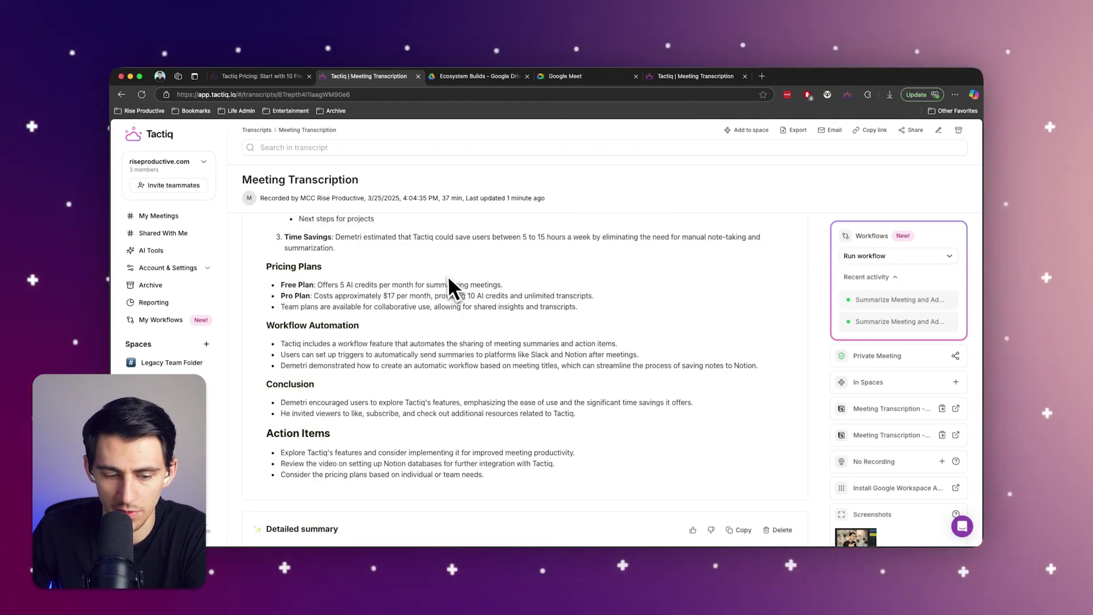
scroll(339, 316, "up", 1)
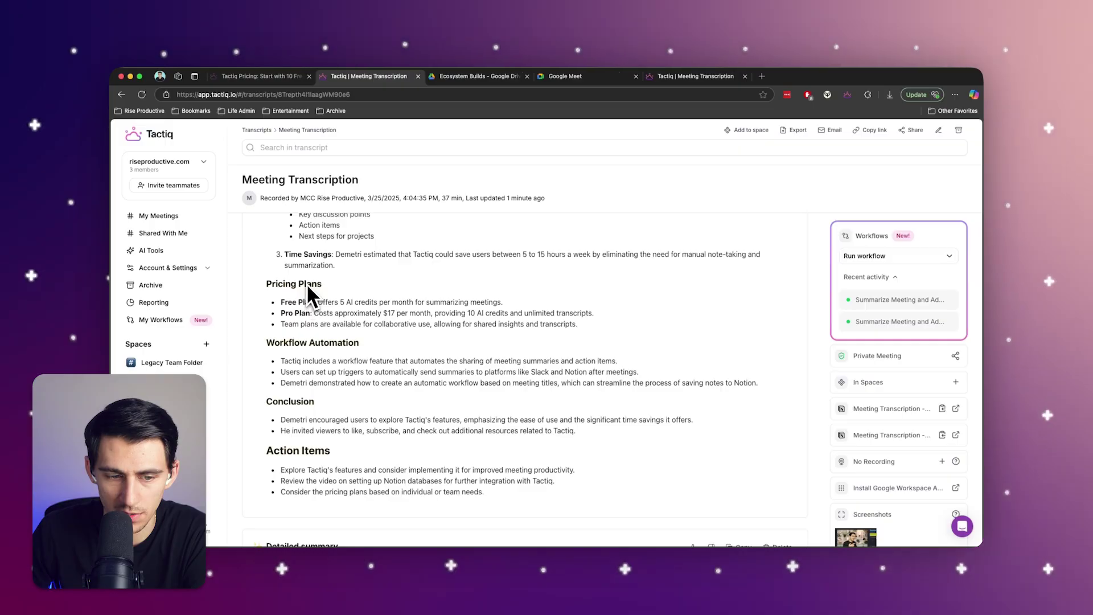
scroll(450, 312, "down", 1)
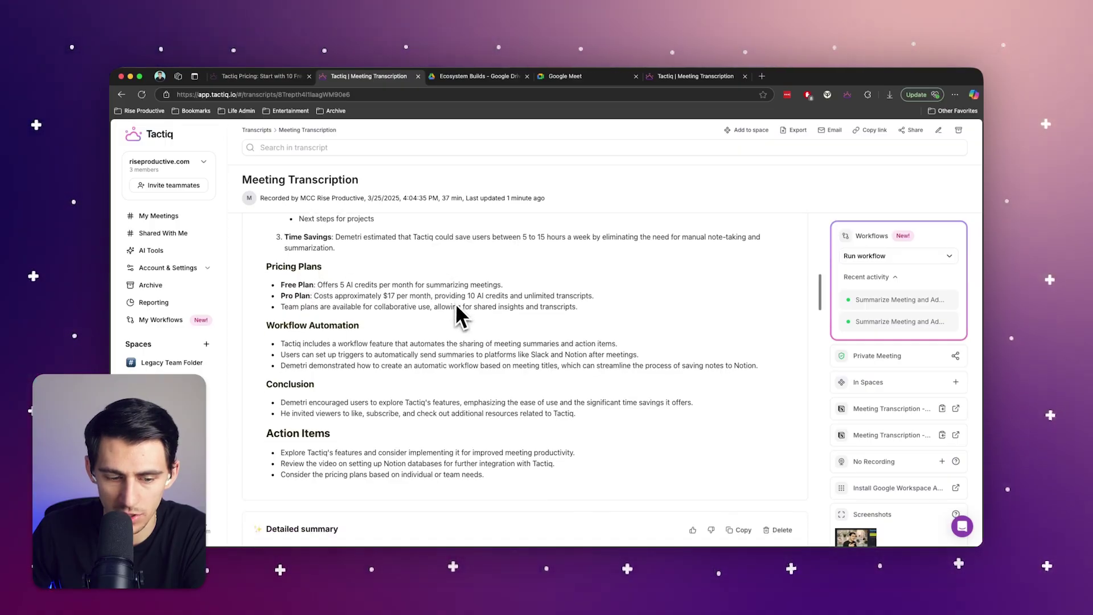
- Switch to Notion and delete the duplicate Meeting Transcription page on March 25 in the Meeting Notes & Transcriptions calendar
right_click(449, 536)
left_click(464, 459)
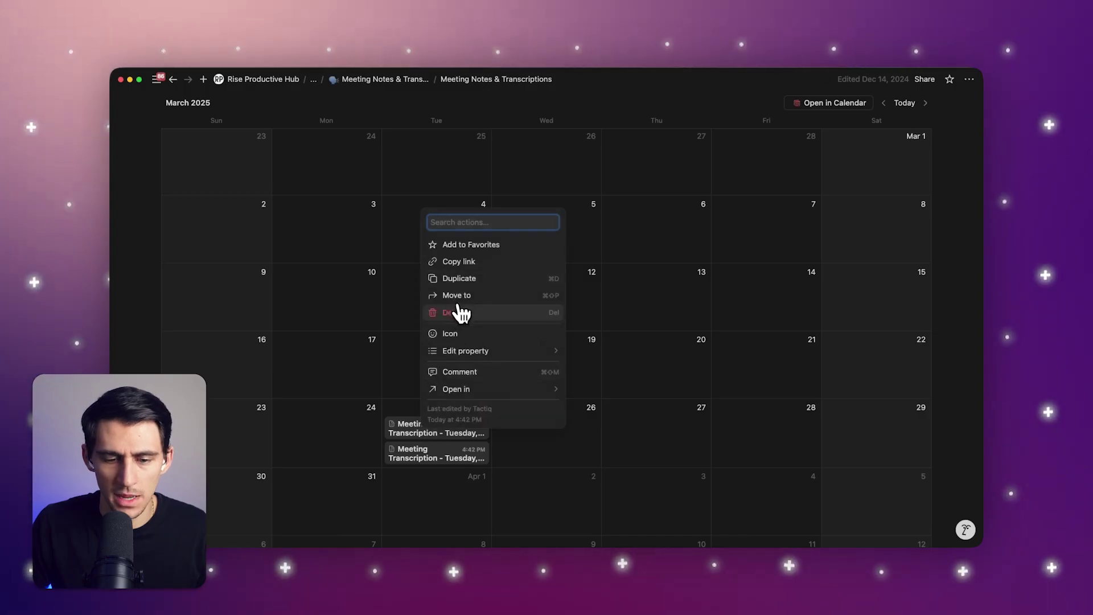
left_click(461, 312)
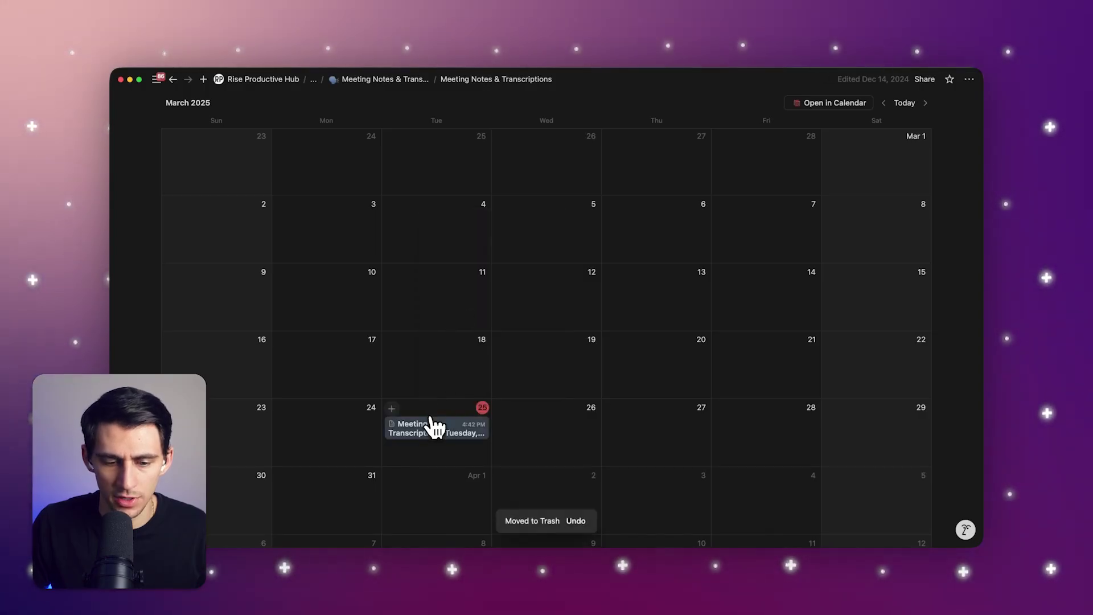
- Open the remaining March 25 Meeting Transcription page and follow its link to the full transcript
left_click(435, 426)
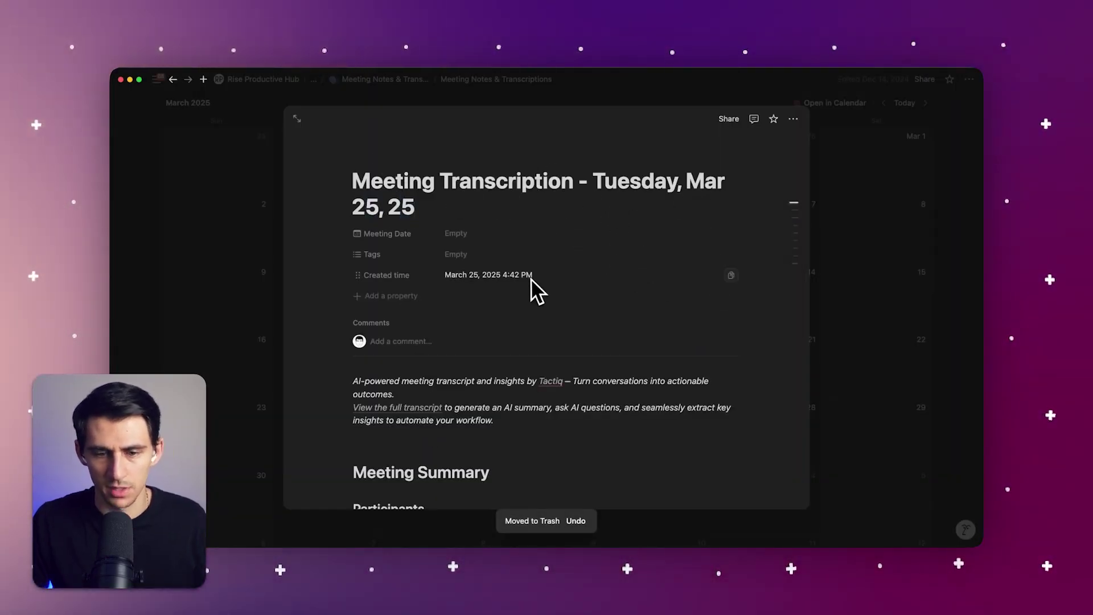
scroll(640, 298, "down", 4)
scroll(414, 239, "up", 1)
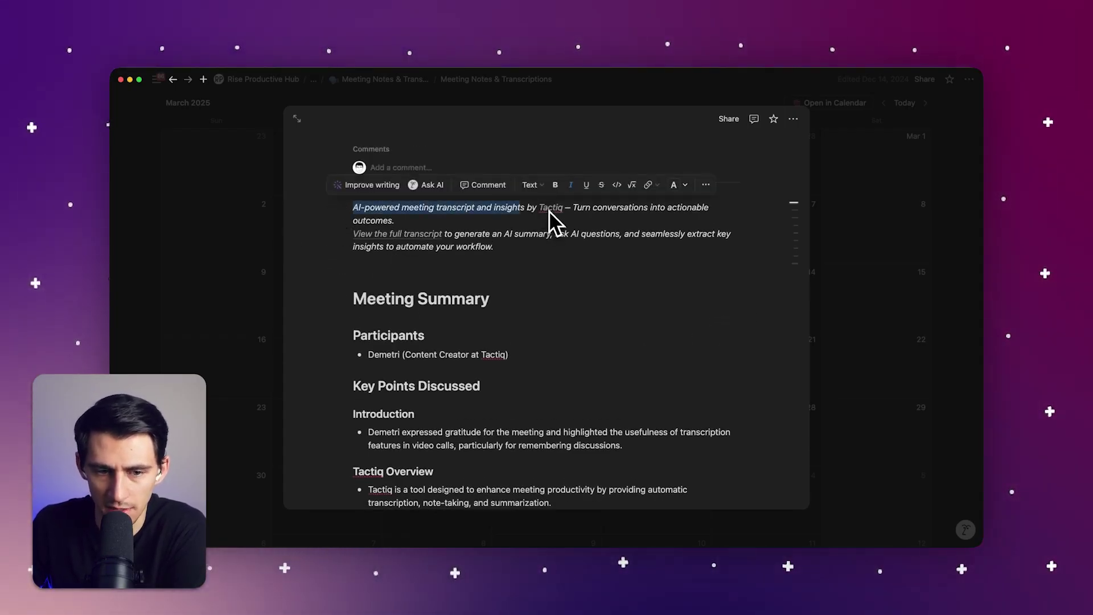
left_click(405, 238)
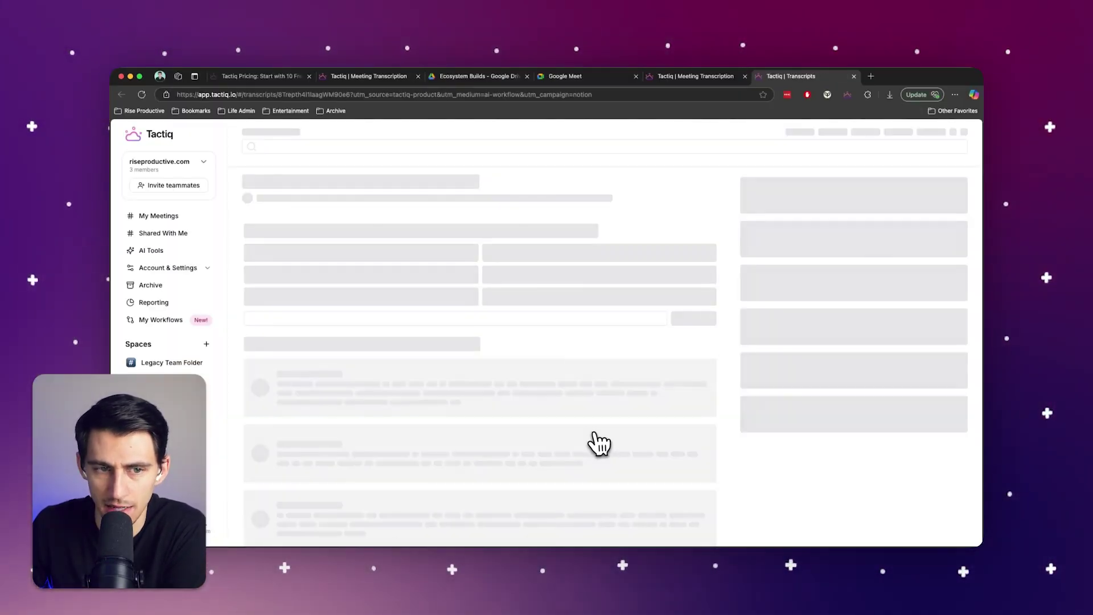
- Return to the Notion page, review its meeting summary and key points, and close the page
left_click(458, 542)
scroll(541, 394, "down", 5)
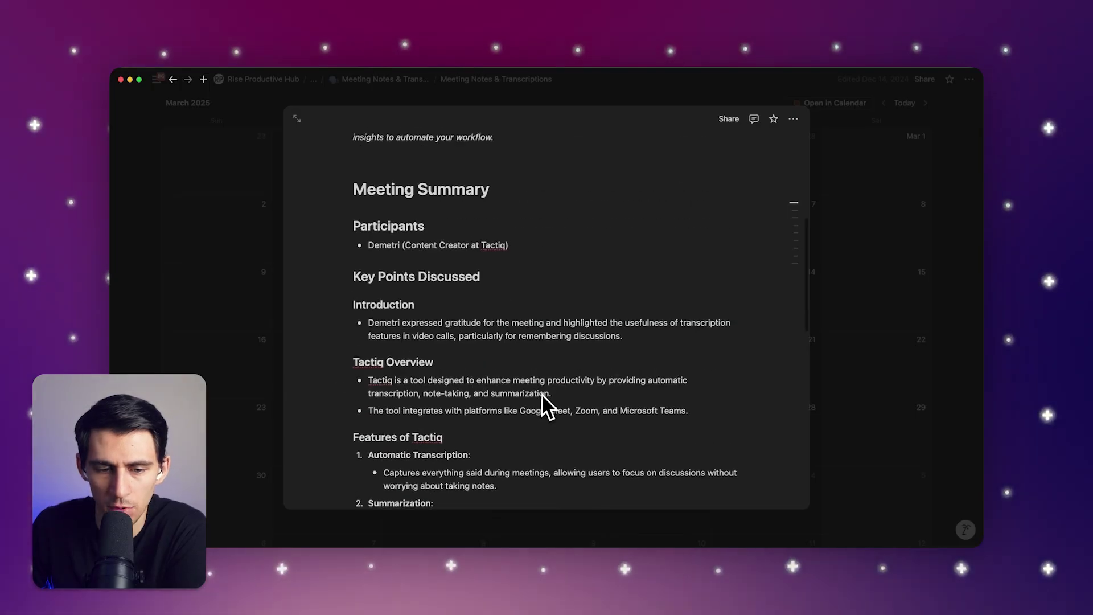
scroll(529, 384, "down", 2)
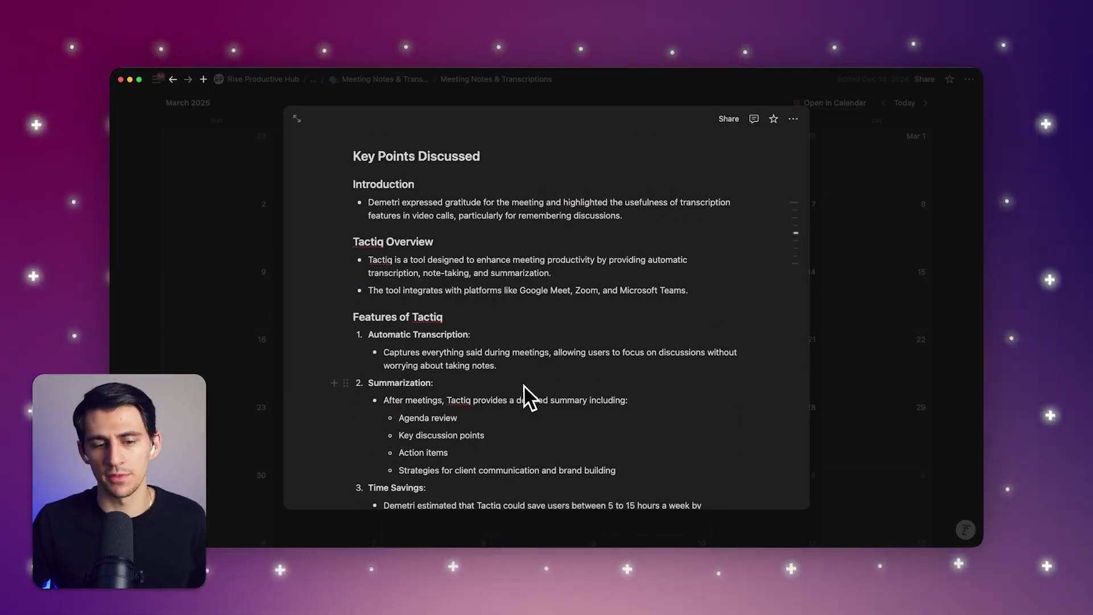
left_click(175, 256)
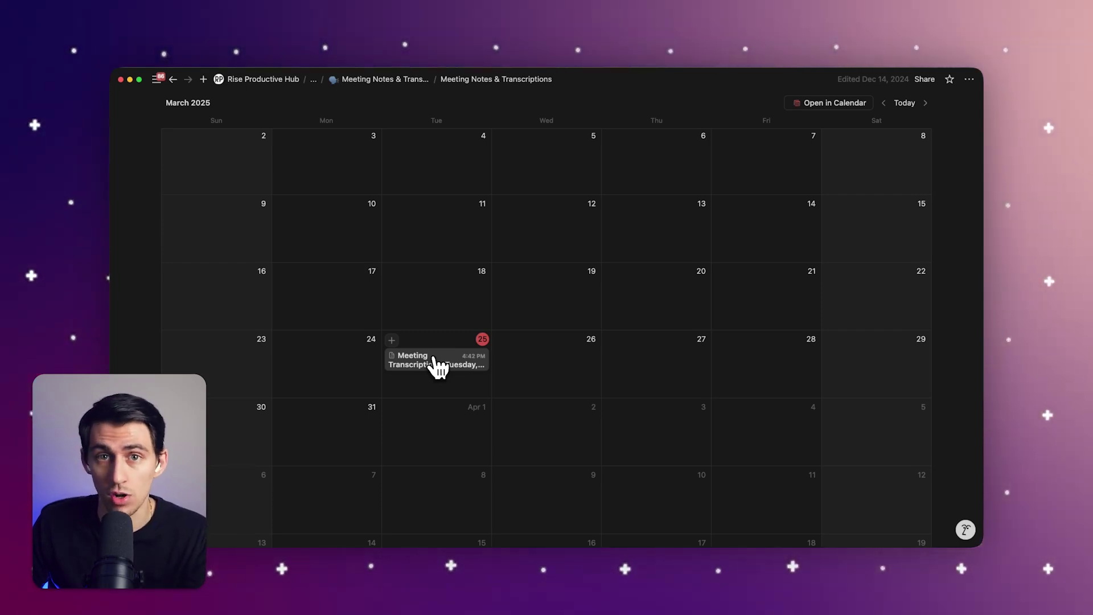
- Reopen the March 25 meeting page to review its properties and full content, and return to the calendar
left_click(437, 366)
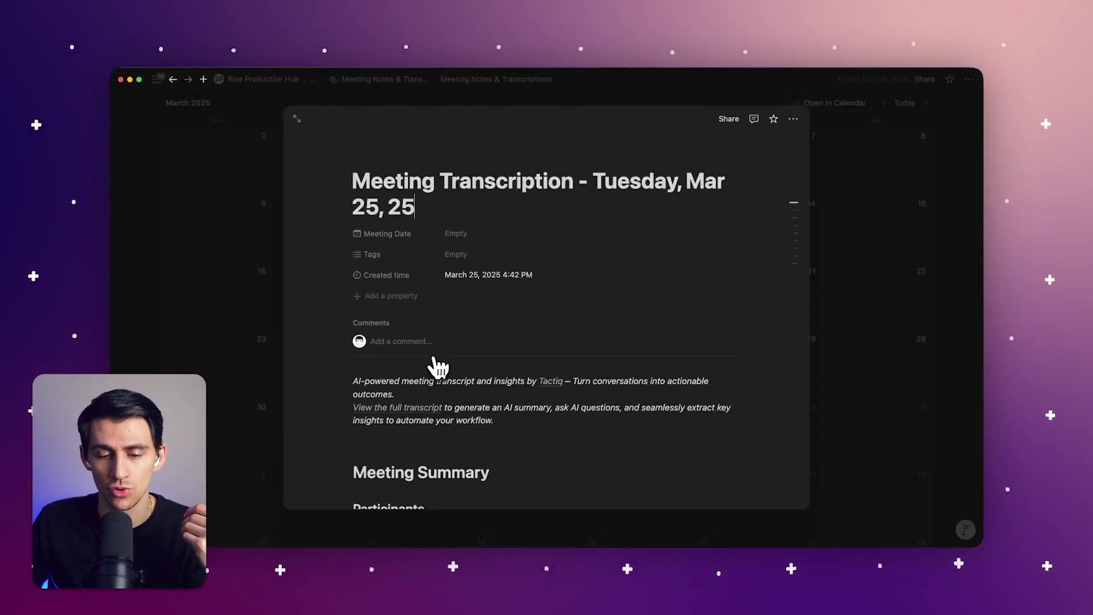
scroll(556, 383, "down", 5)
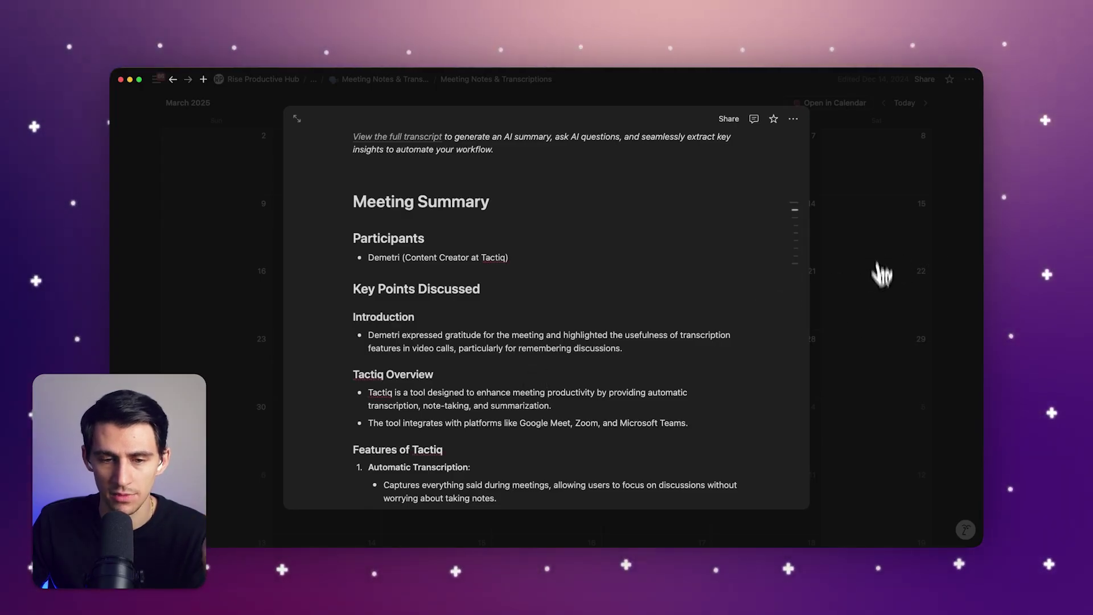
scroll(639, 356, "up", 5)
scroll(508, 322, "down", 15)
scroll(508, 322, "up", 15)
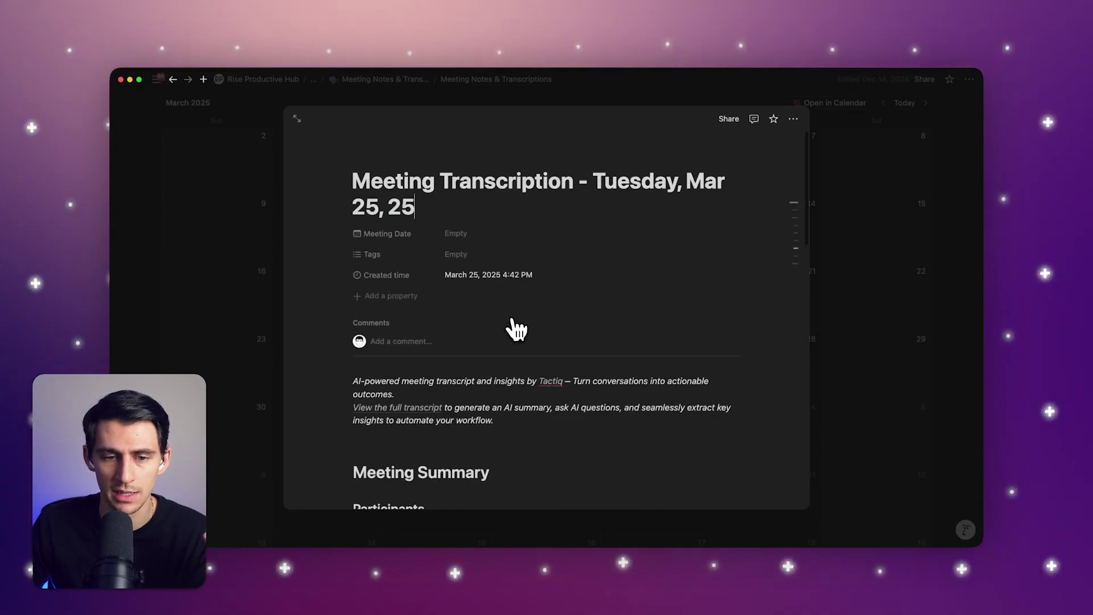
left_click(234, 195)
scroll(364, 242, "down", 4)
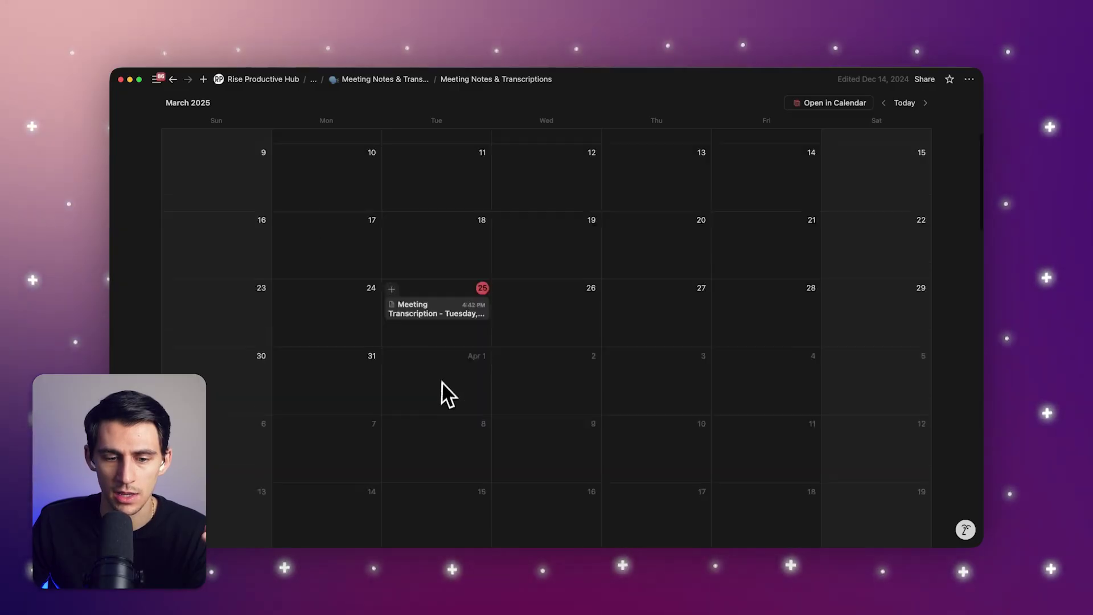